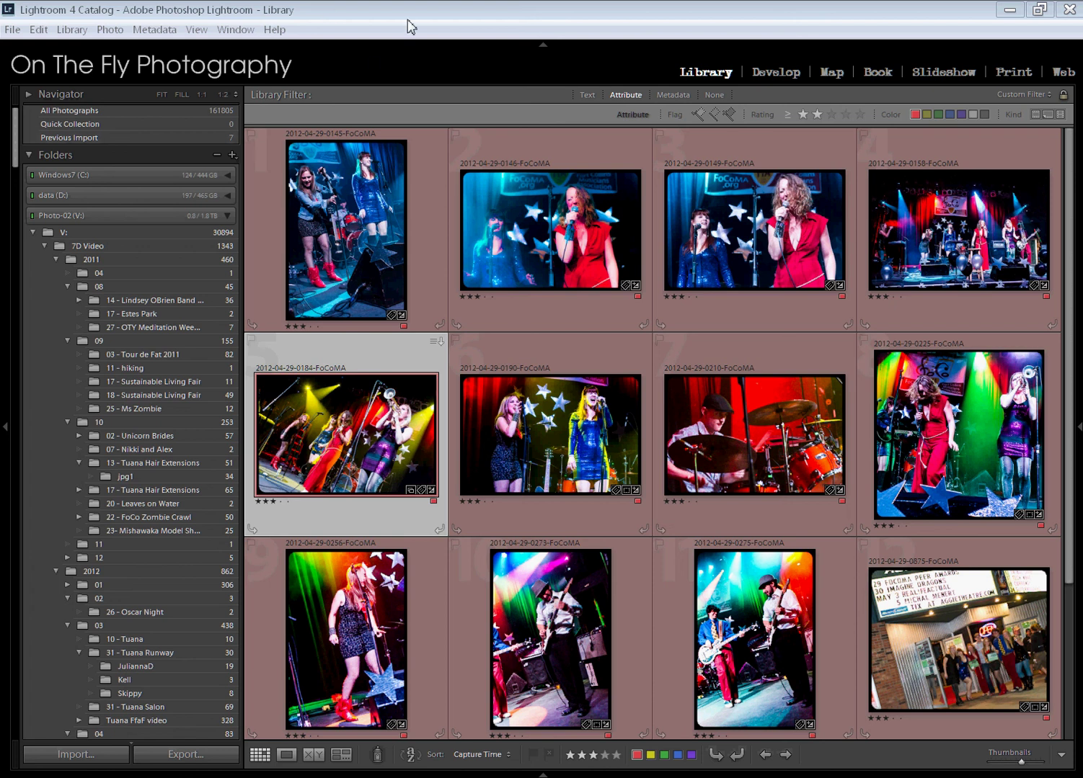
Bring Lightroom to the front and open the trumpet-player concert photo in the Develop module.
{"action": "left_click", "coordinate": [409, 21]}
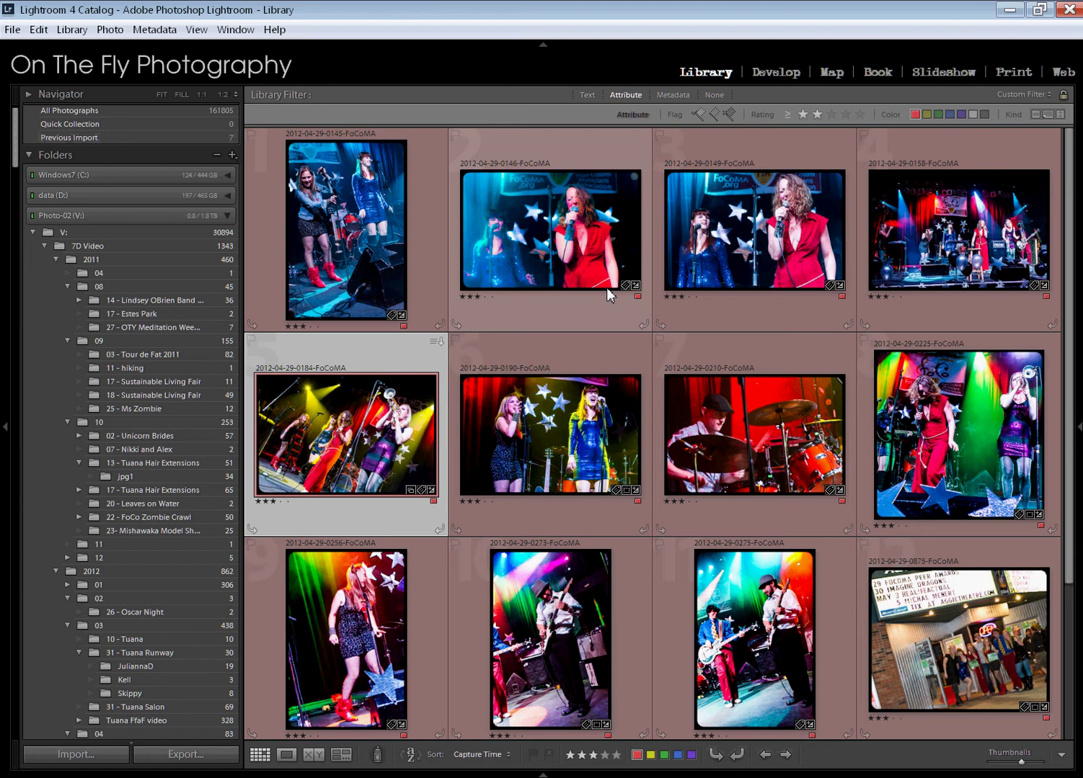
{"action": "left_click", "coordinate": [775, 73]}
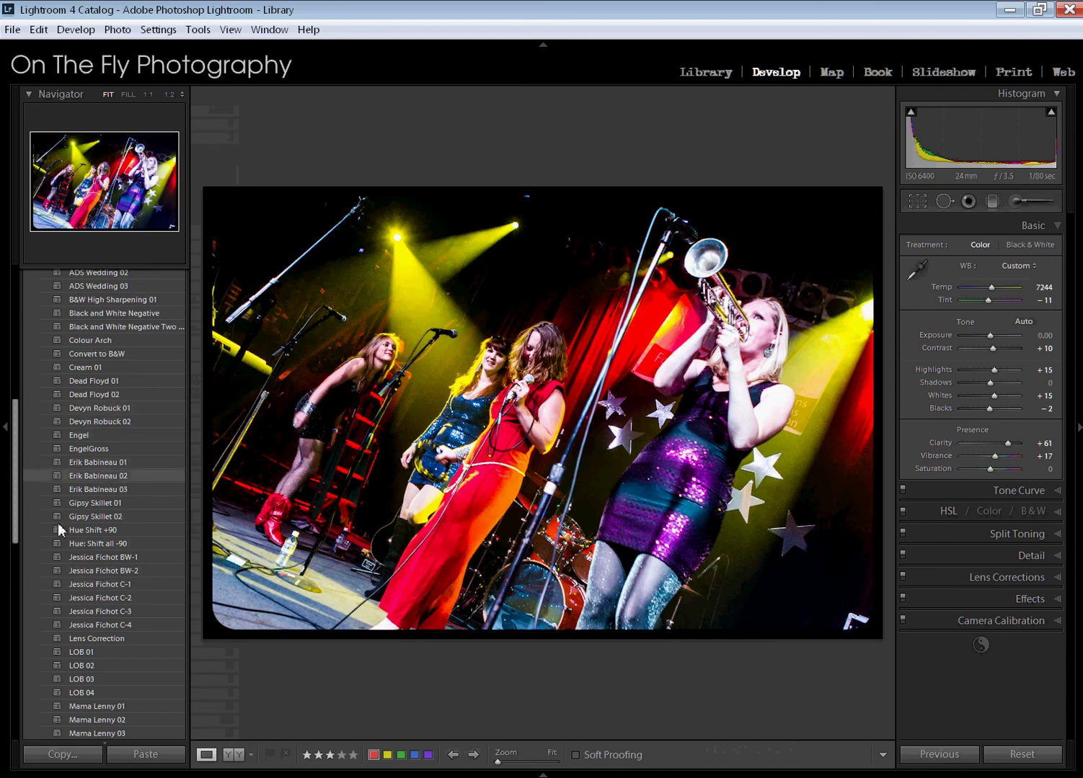
{"action": "scroll", "coordinate": [71, 475], "scroll_direction": "up", "scroll_amount": 5}
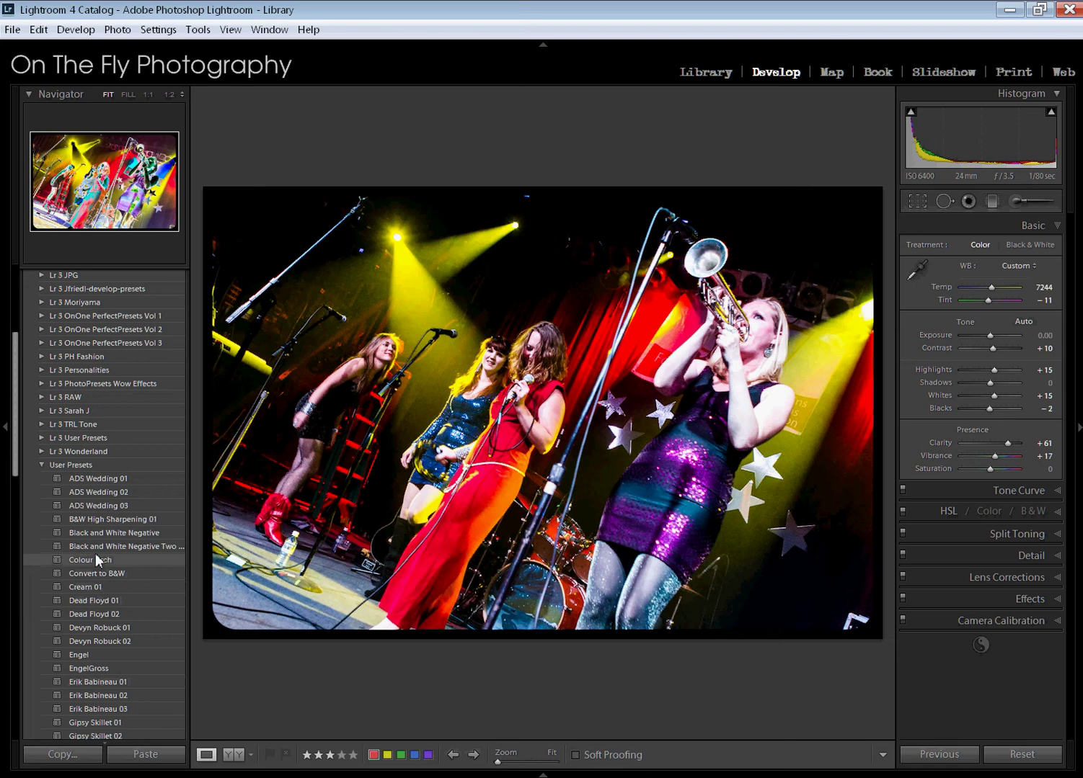
{"action": "scroll", "coordinate": [119, 562], "scroll_direction": "down", "scroll_amount": 10}
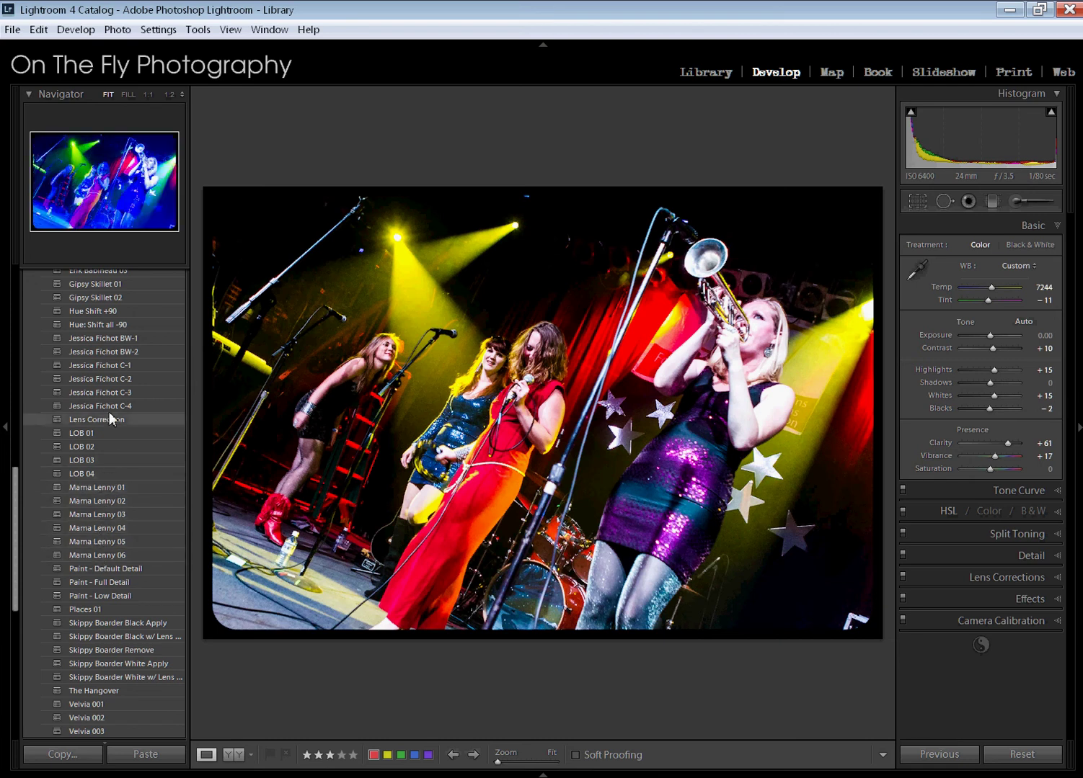
{"action": "scroll", "coordinate": [112, 374], "scroll_direction": "up", "scroll_amount": 5}
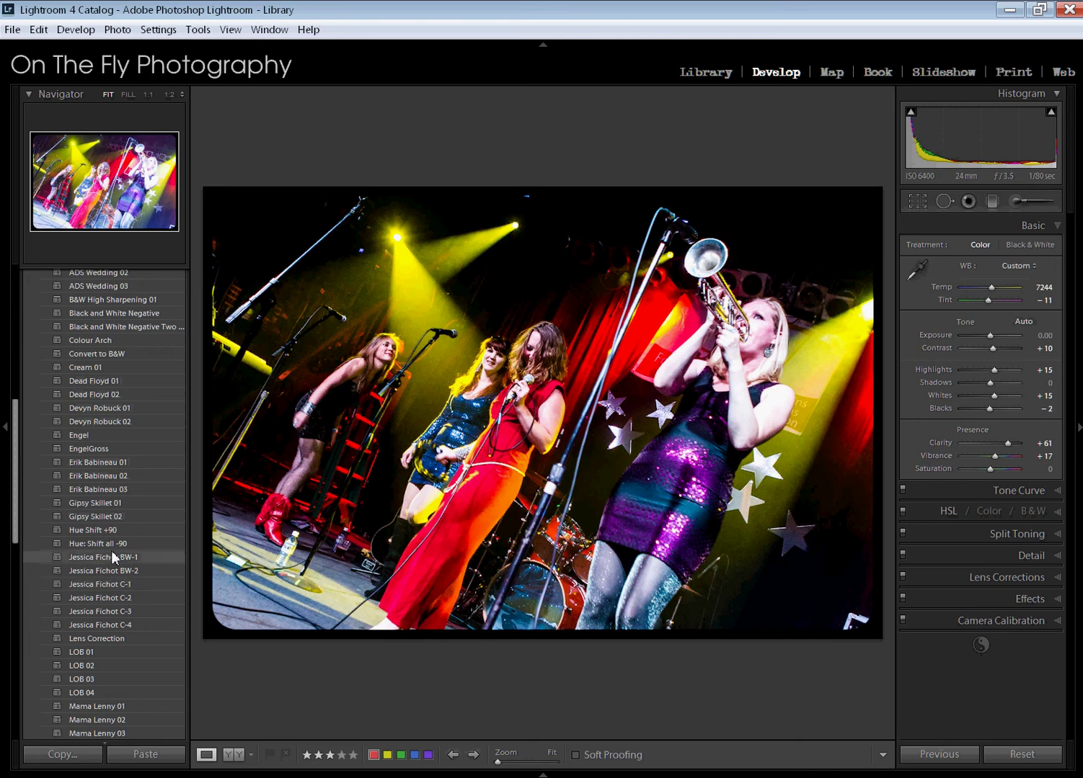
{"action": "scroll", "coordinate": [112, 555], "scroll_direction": "up", "scroll_amount": 3}
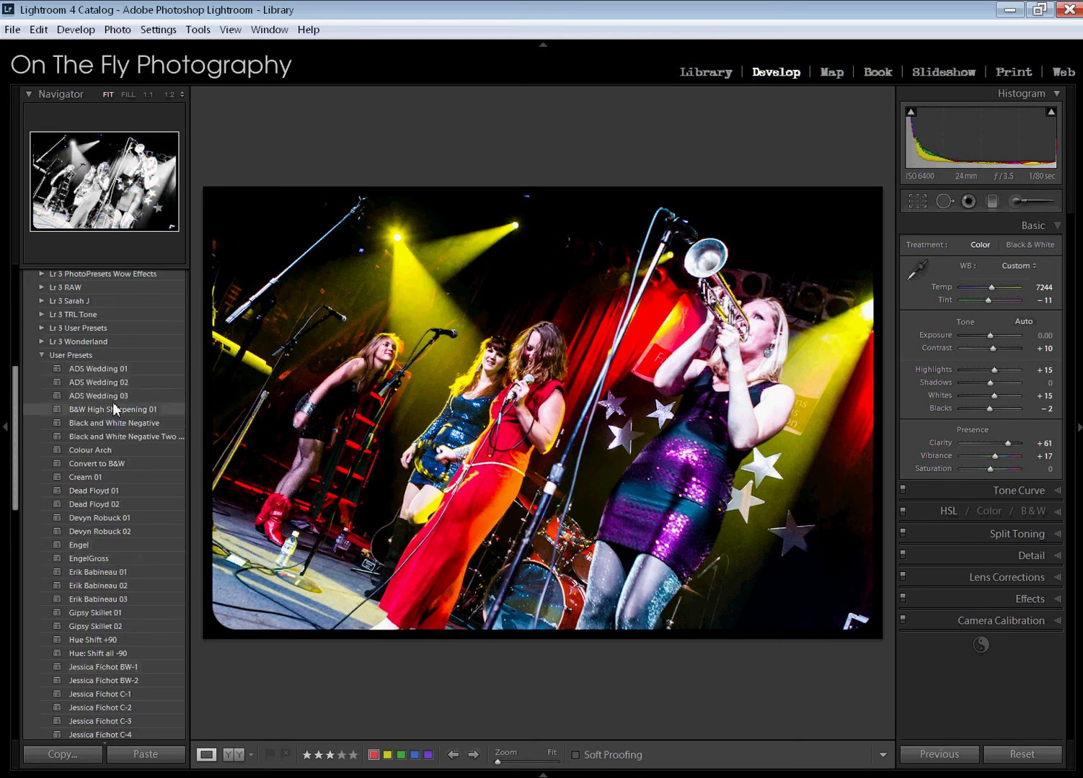
{"action": "right_click", "coordinate": [86, 319]}
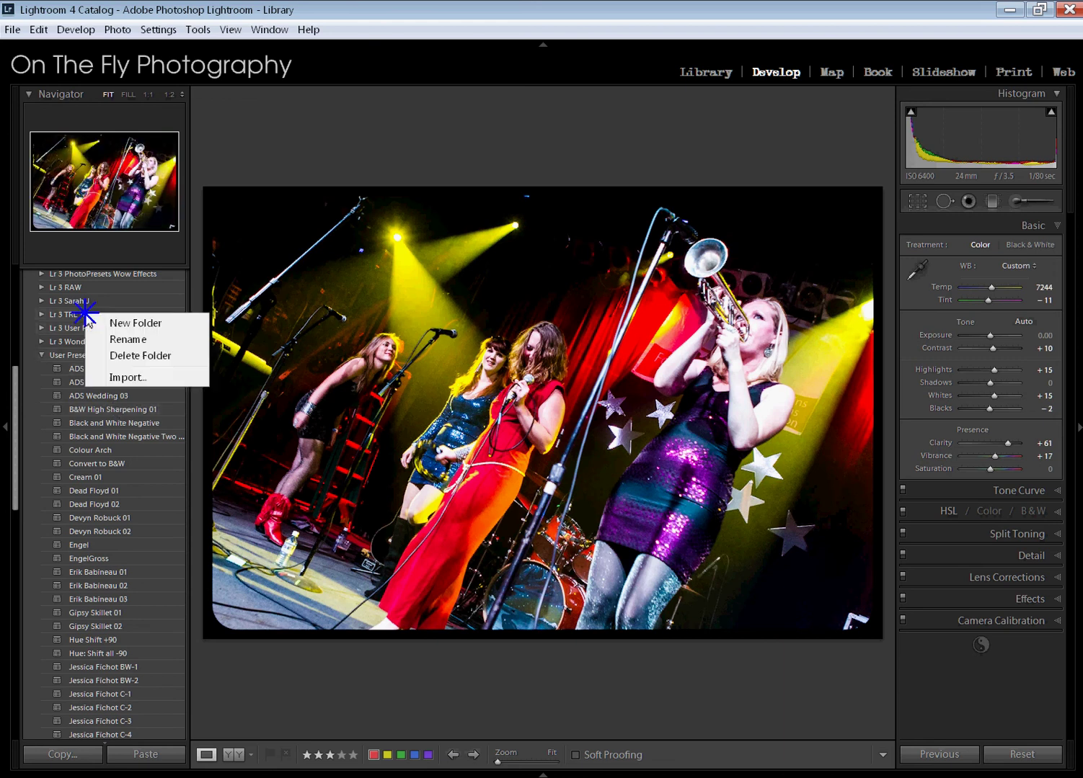
{"action": "left_click", "coordinate": [158, 324]}
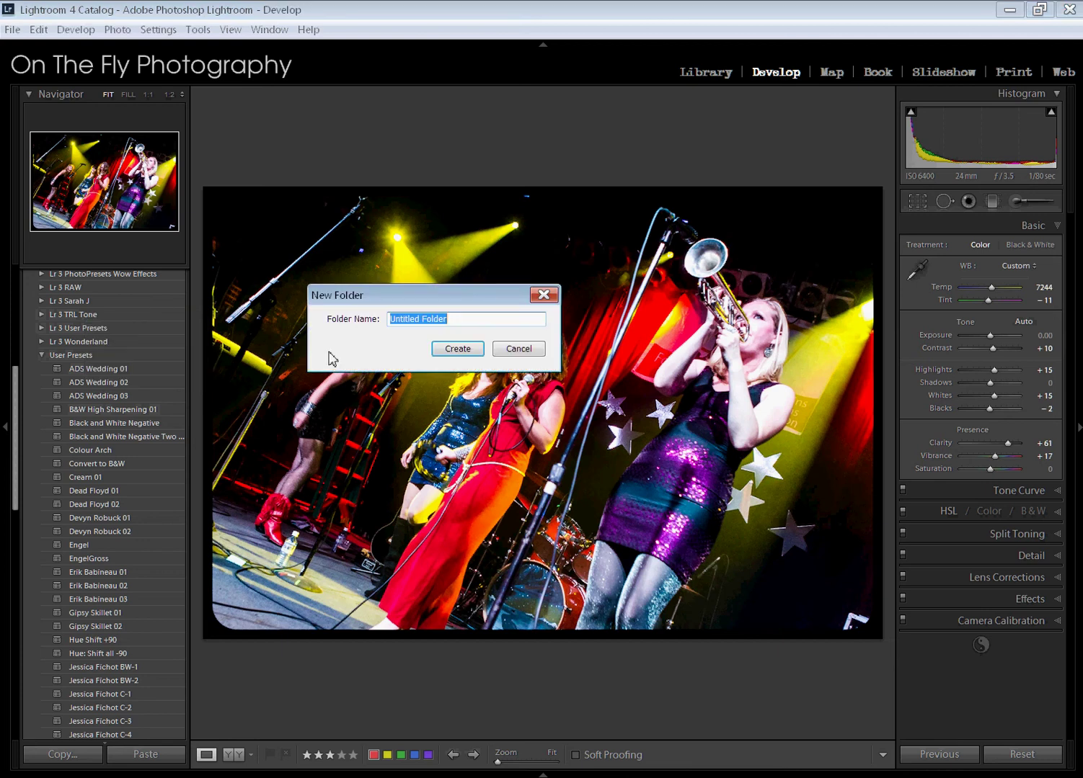
{"action": "type", "text": "Lr 4 Bands"}
{"action": "key", "text": "Return"}
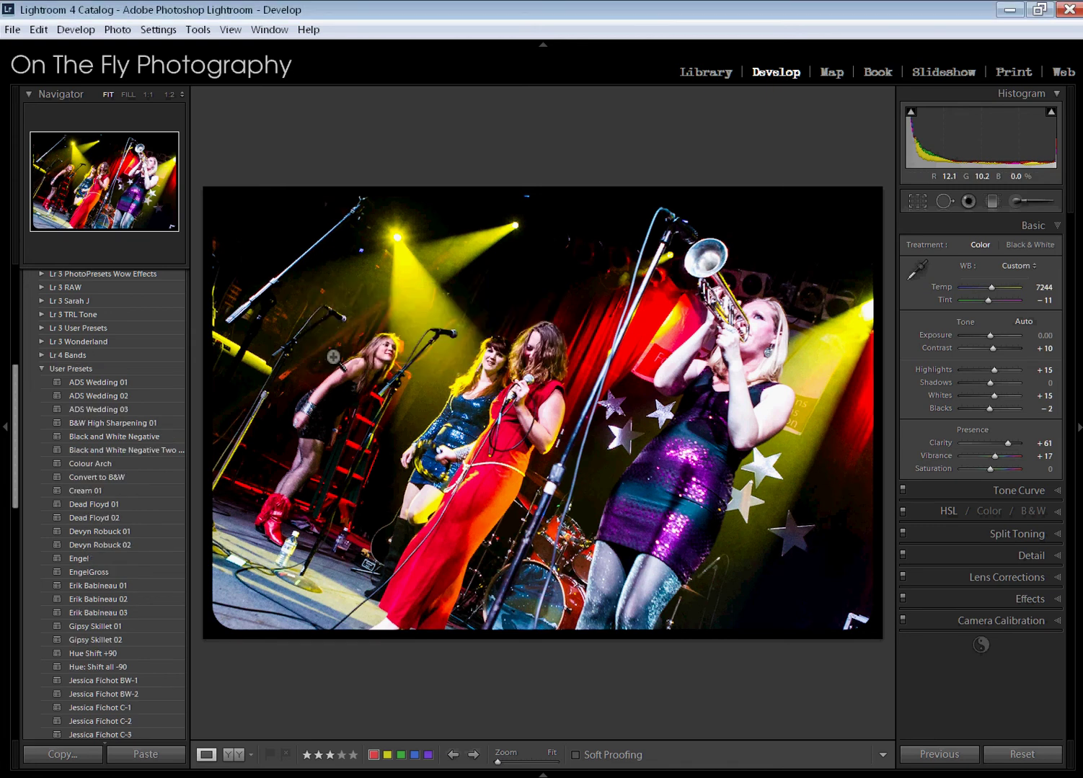
{"action": "left_click_drag", "start_coordinate": [106, 511], "coordinate": [79, 356]}
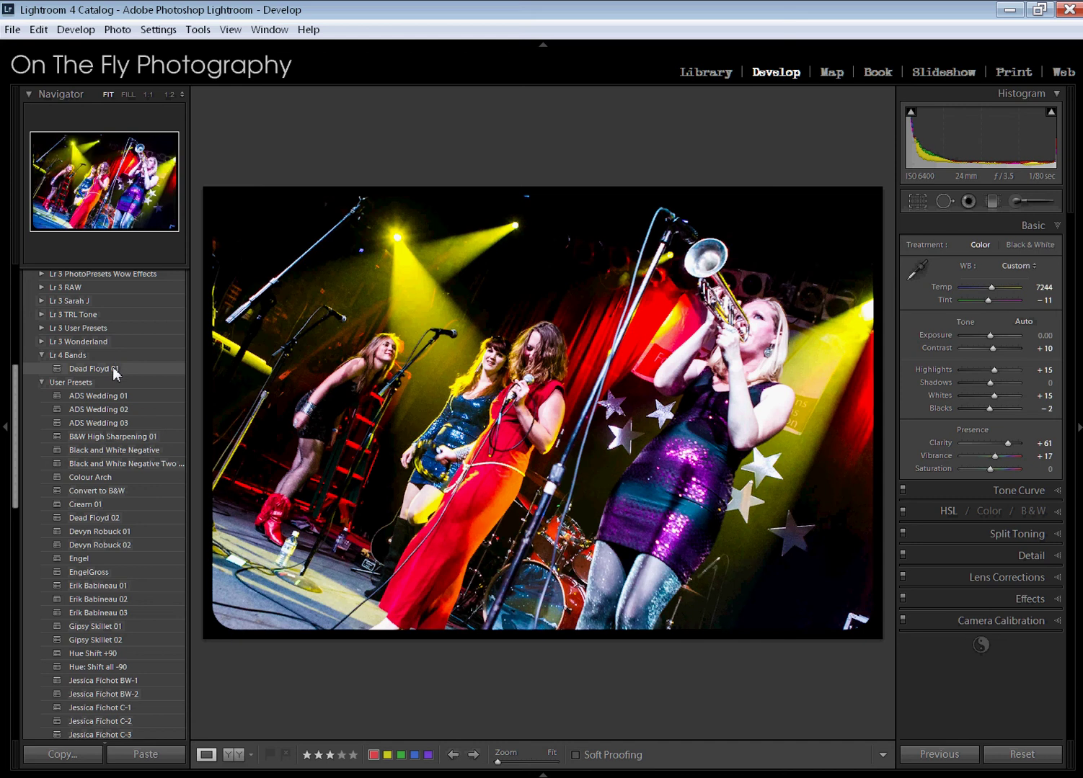
{"action": "key", "text": "ctrl+z"}
{"action": "right_click", "coordinate": [89, 357]}
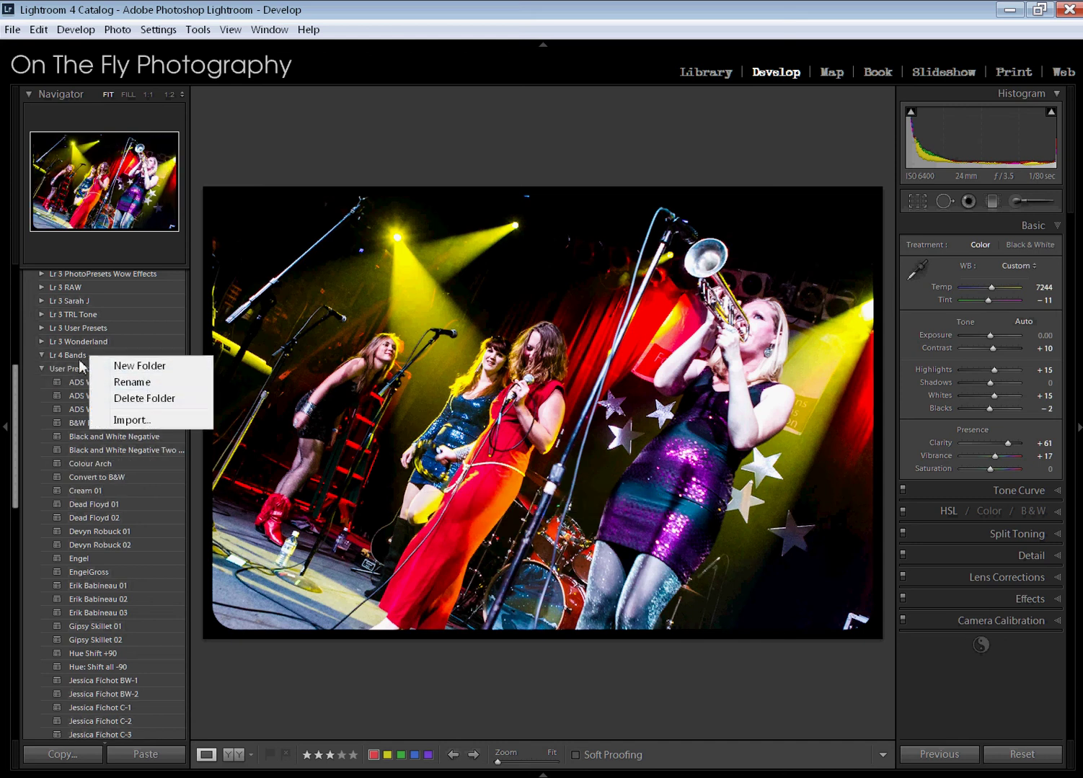
{"action": "right_click", "coordinate": [72, 356]}
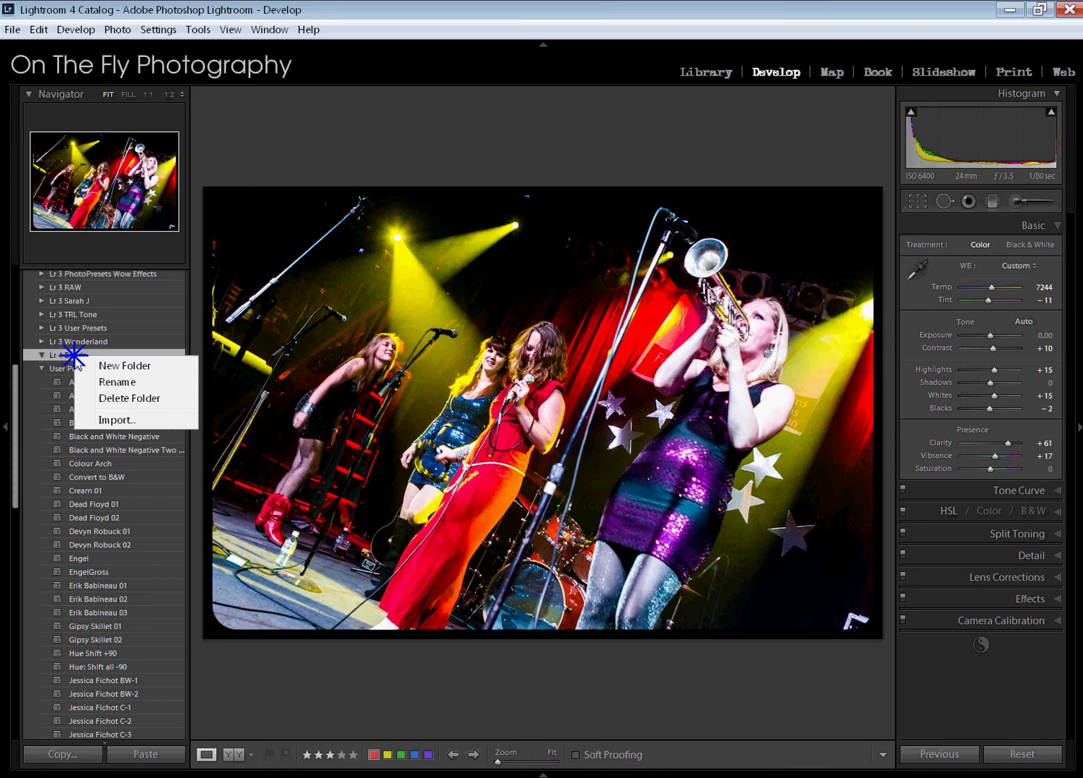
{"action": "left_click", "coordinate": [147, 398]}
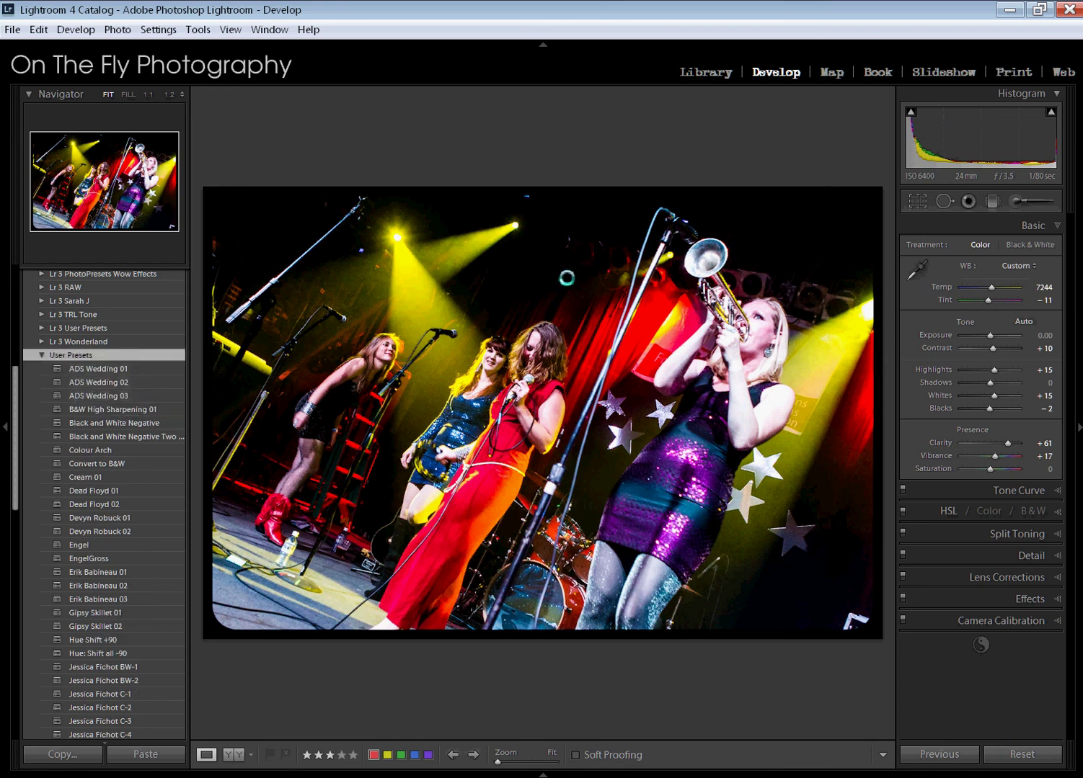
In the Print module, load the 24x36 squares horizontal template and drag it into the Zazzle folder.
{"action": "left_click", "coordinate": [1020, 73]}
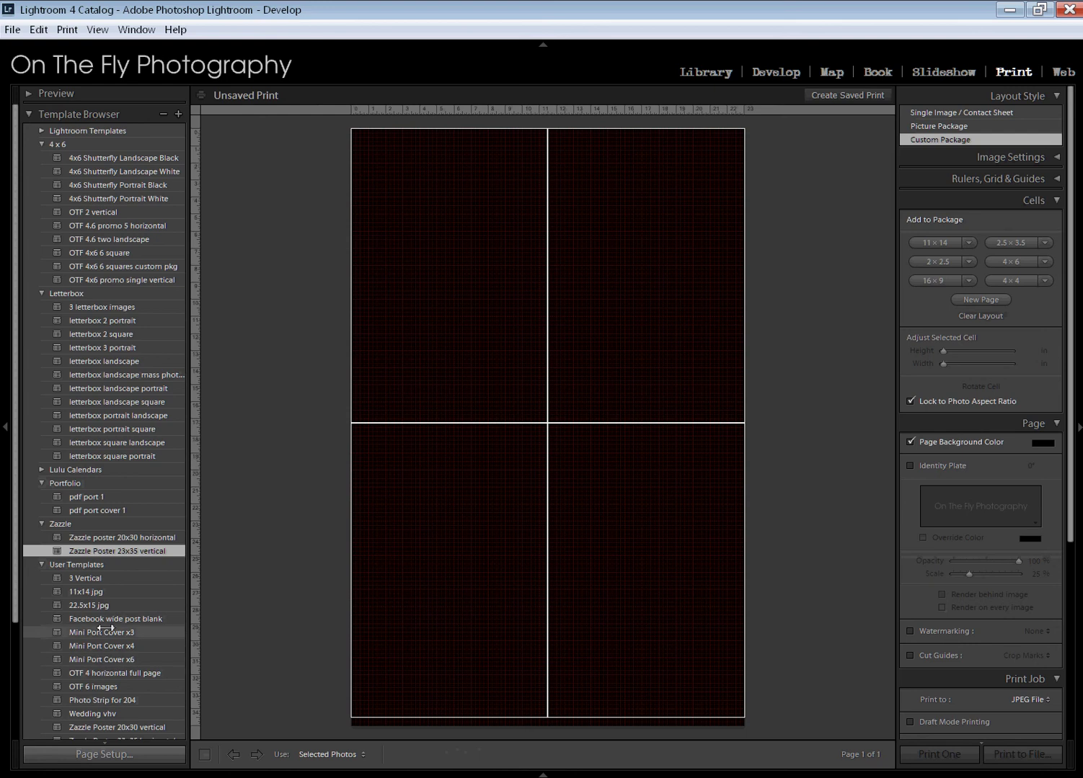
{"action": "left_click_drag", "start_coordinate": [16, 568], "coordinate": [16, 627]}
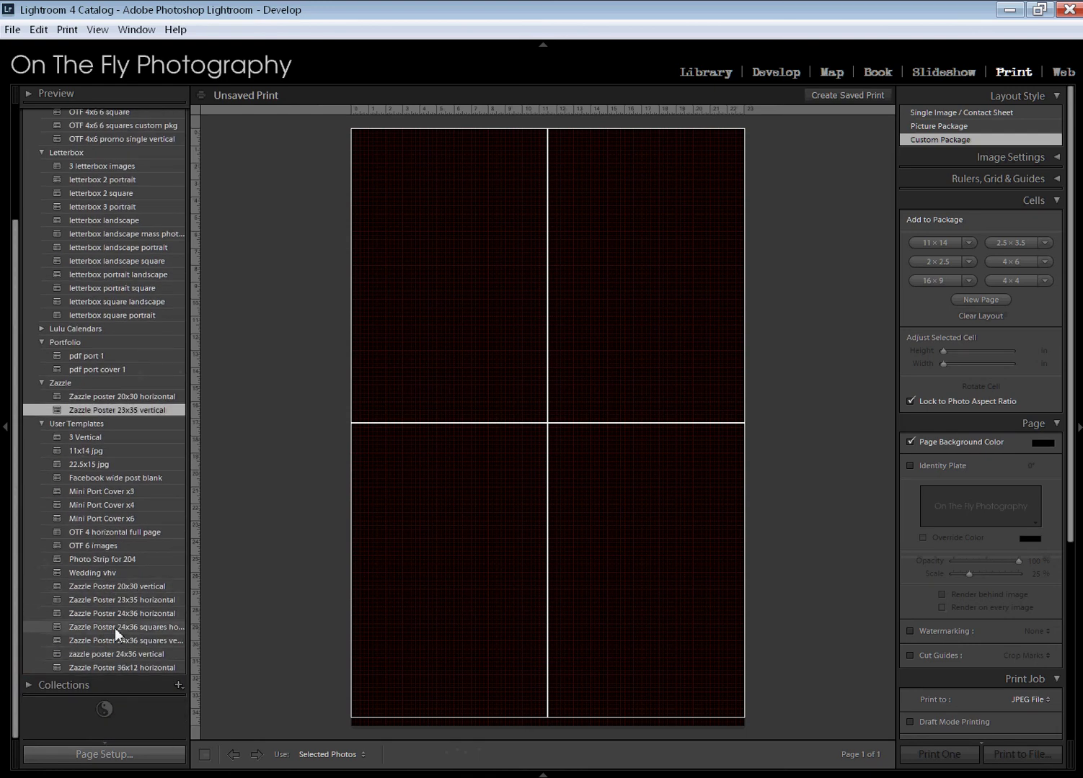
{"action": "left_click", "coordinate": [116, 627]}
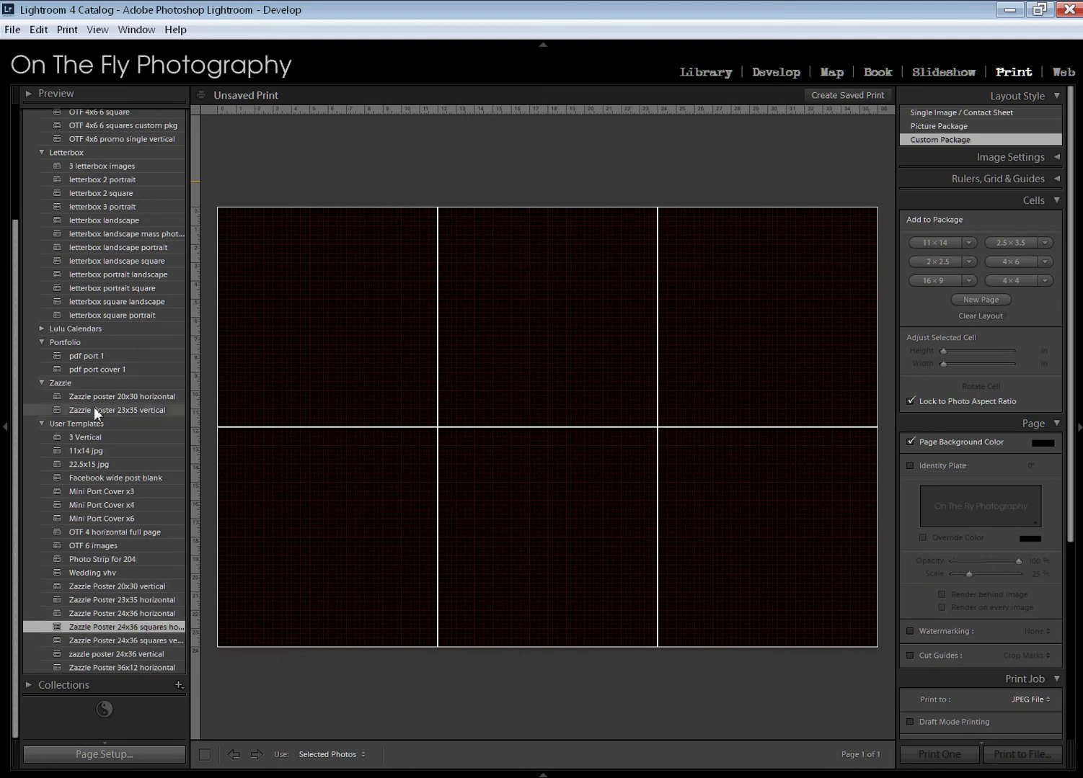
{"action": "left_click_drag", "start_coordinate": [119, 637], "coordinate": [121, 398]}
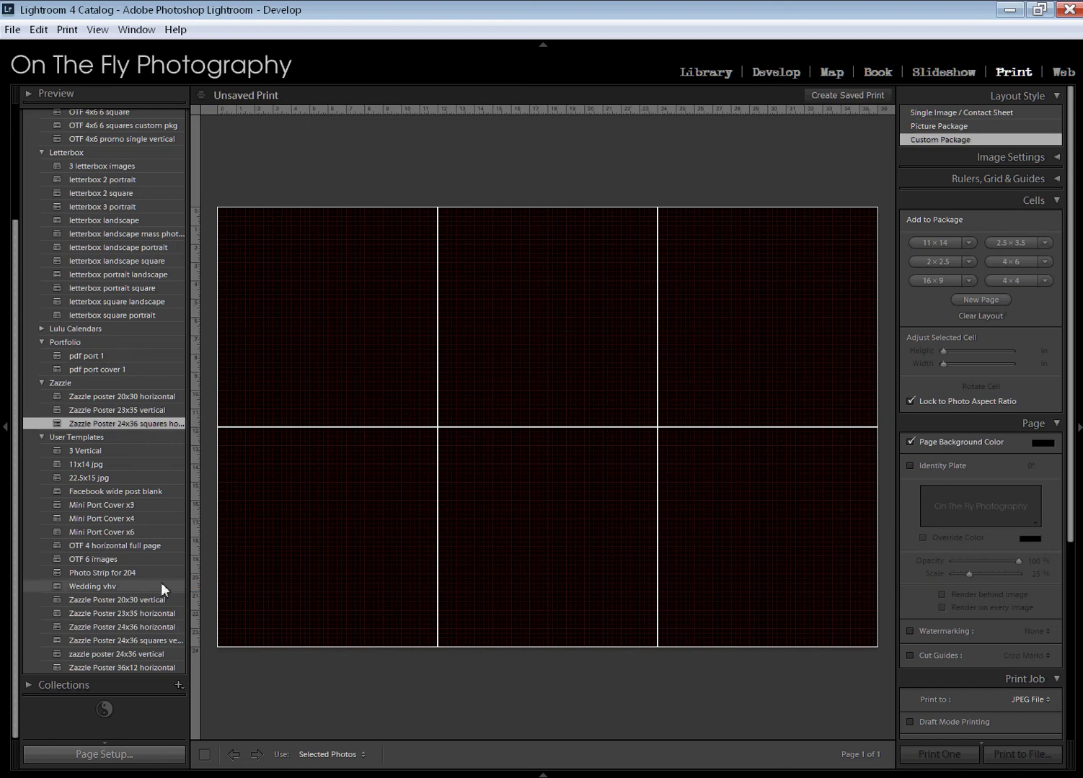
Minimize Lightroom, browse the Lightroom Presets folder via EOS 7D, then close Explorer.
{"action": "left_click", "coordinate": [1009, 10]}
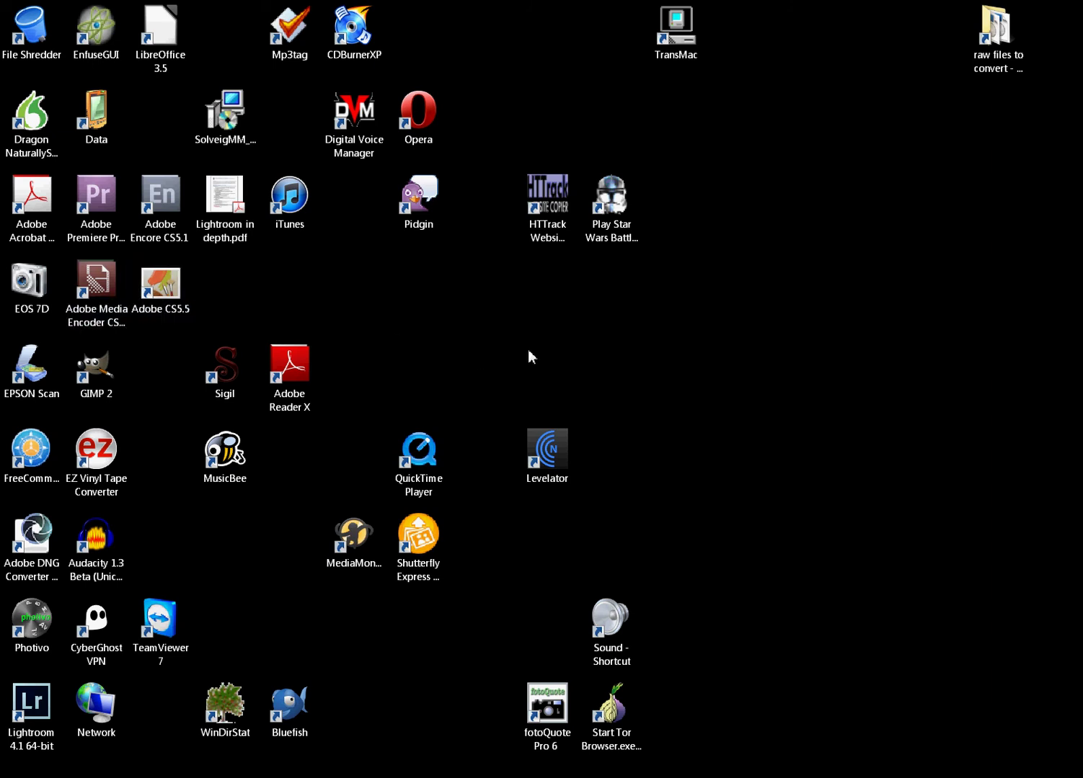
{"action": "double_click", "coordinate": [39, 291]}
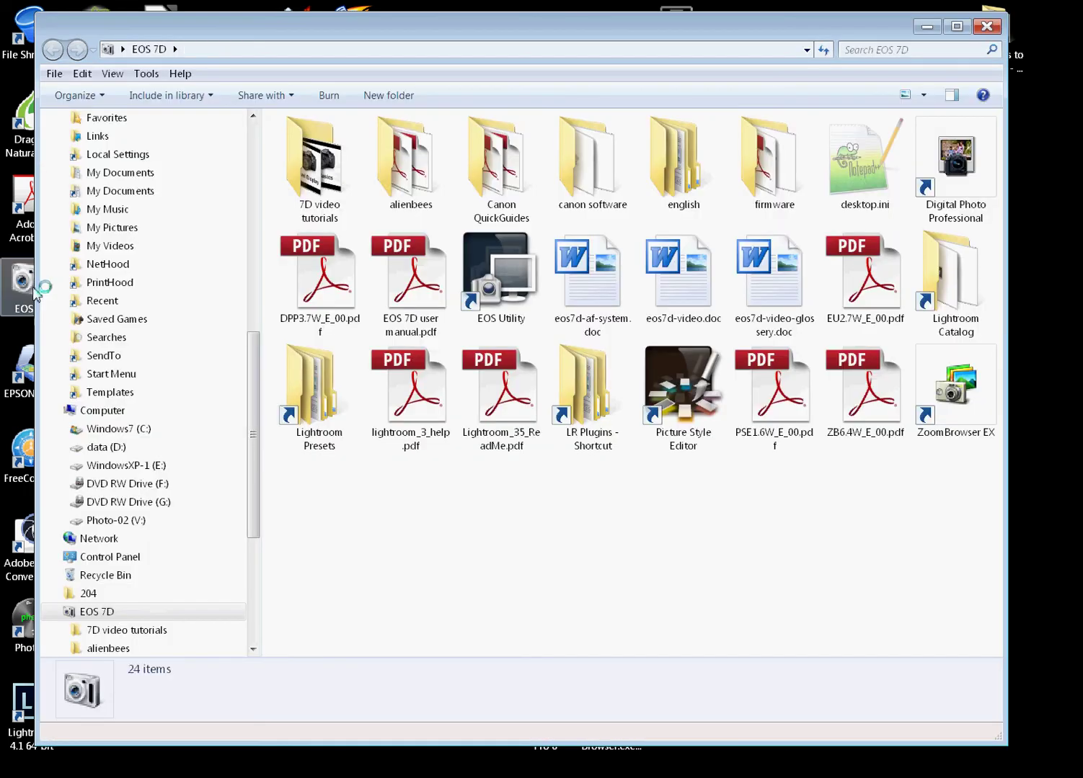
{"action": "double_click", "coordinate": [332, 394]}
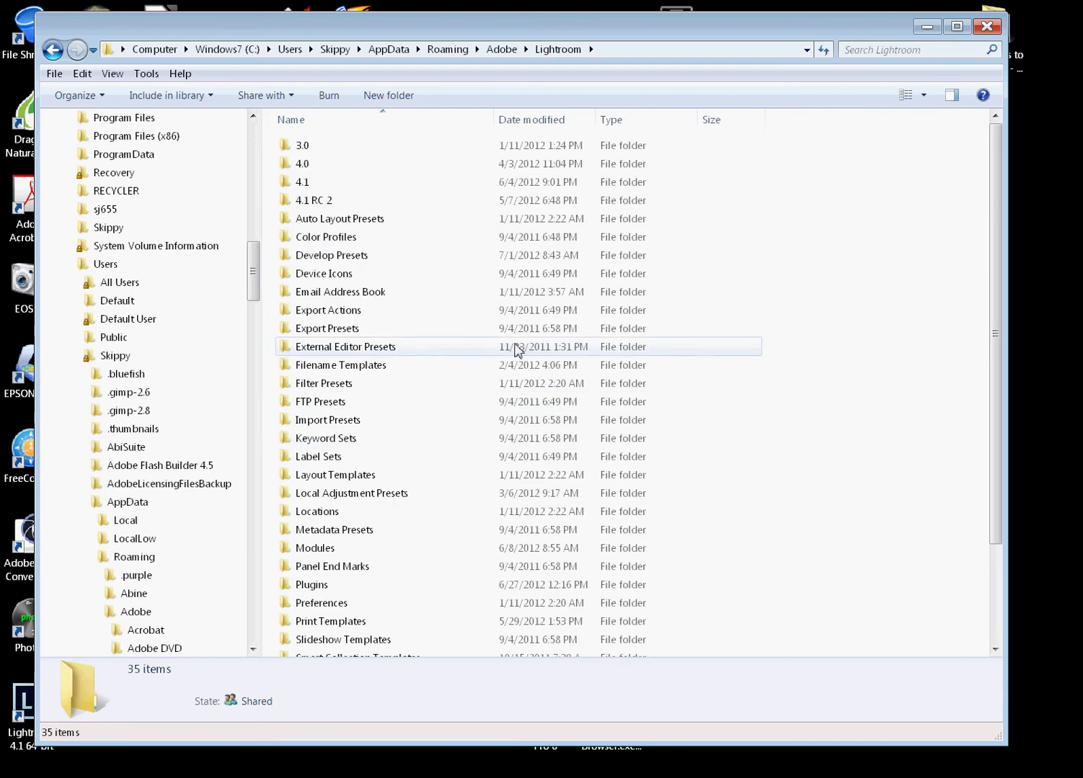
{"action": "scroll", "coordinate": [577, 353], "scroll_direction": "down", "scroll_amount": 1}
{"action": "scroll", "coordinate": [586, 354], "scroll_direction": "down", "scroll_amount": 2}
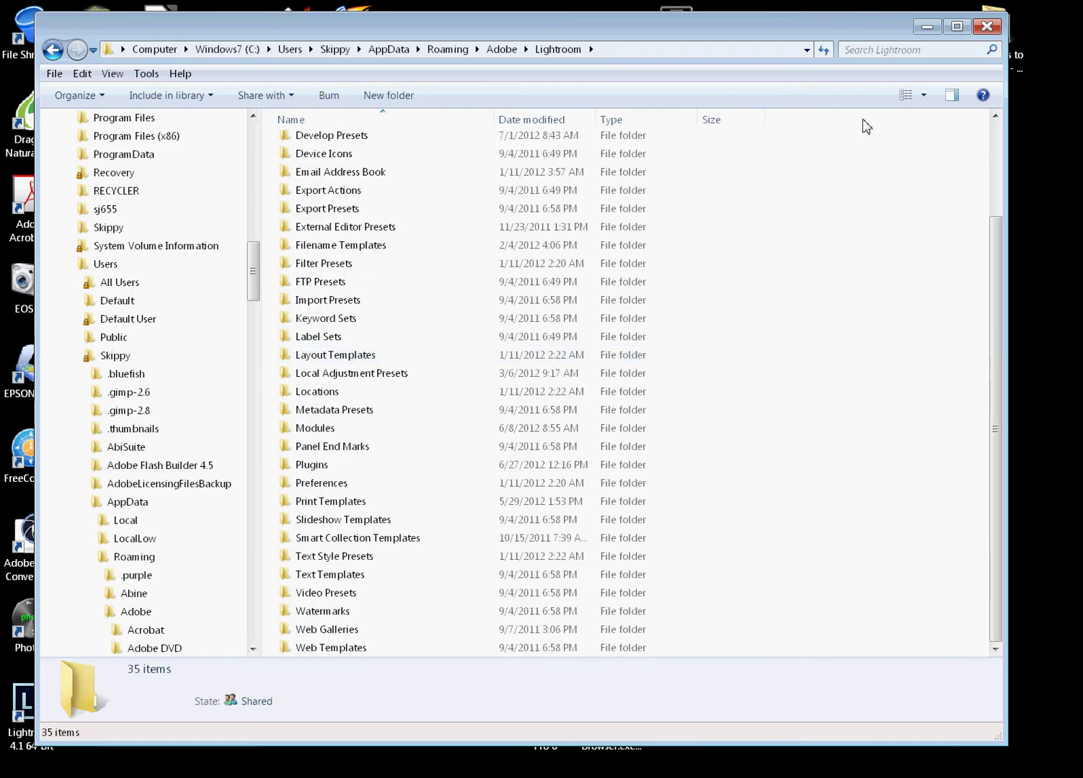
{"action": "left_click", "coordinate": [985, 29]}
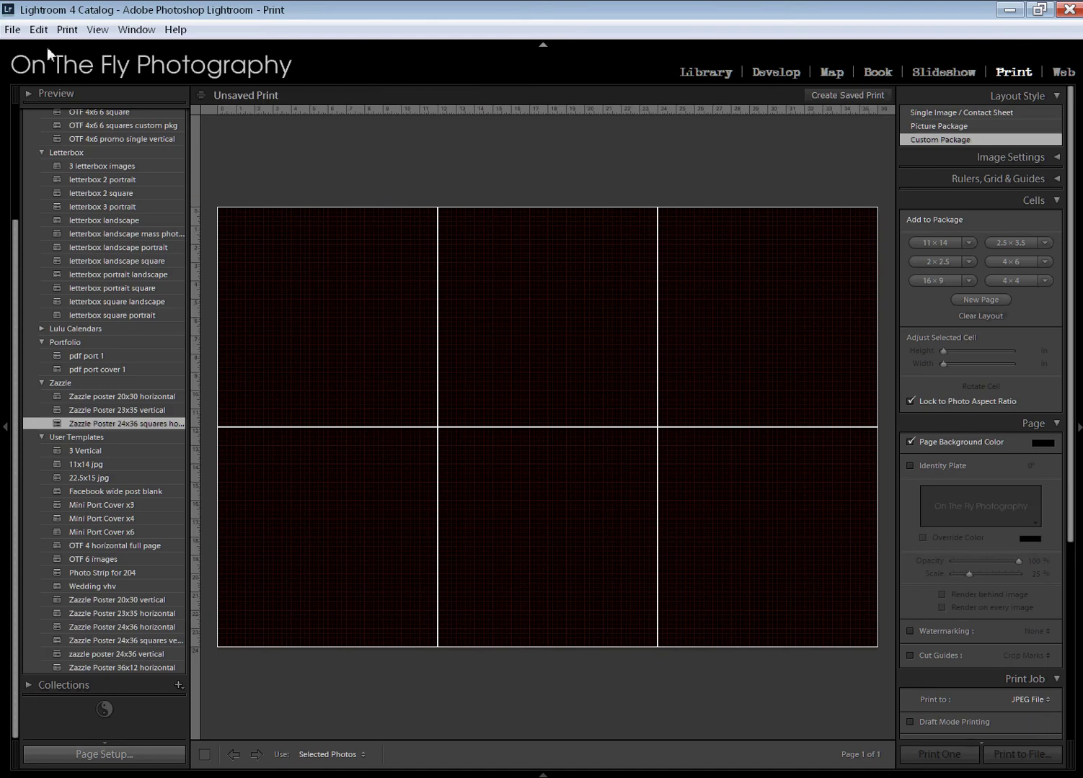
Restore Lightroom and open Edit > Preferences on the Presets tab.
{"action": "left_click", "coordinate": [14, 29]}
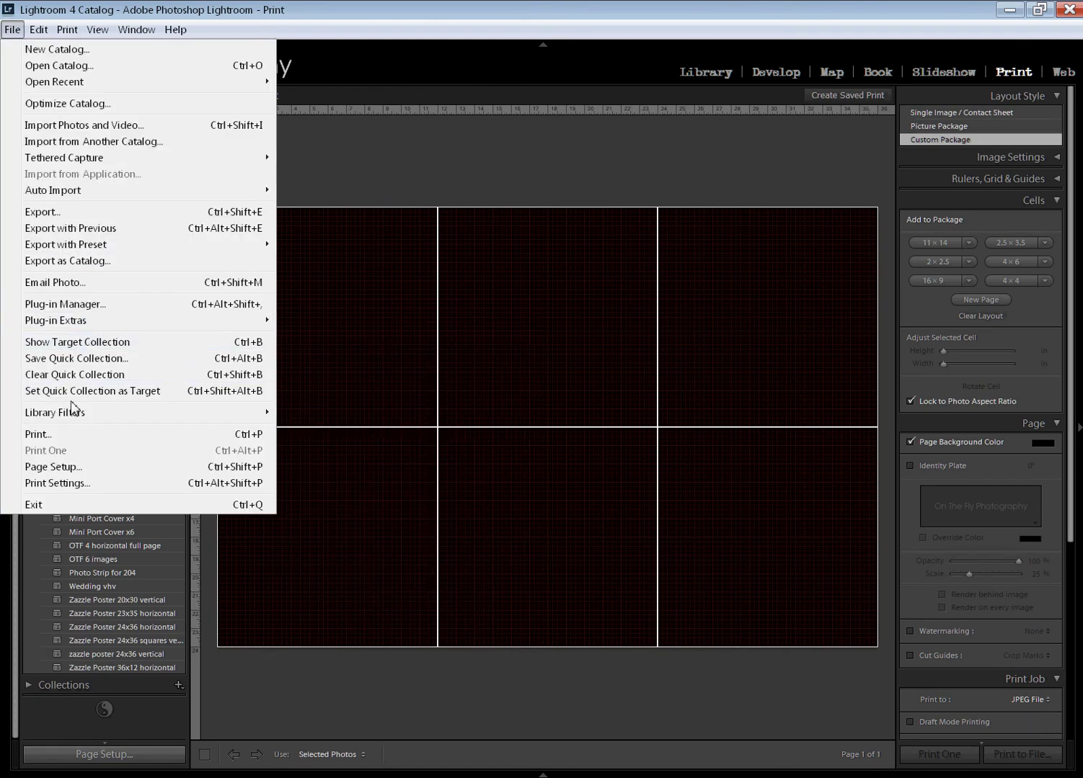
{"action": "mouse_move", "coordinate": [38, 29]}
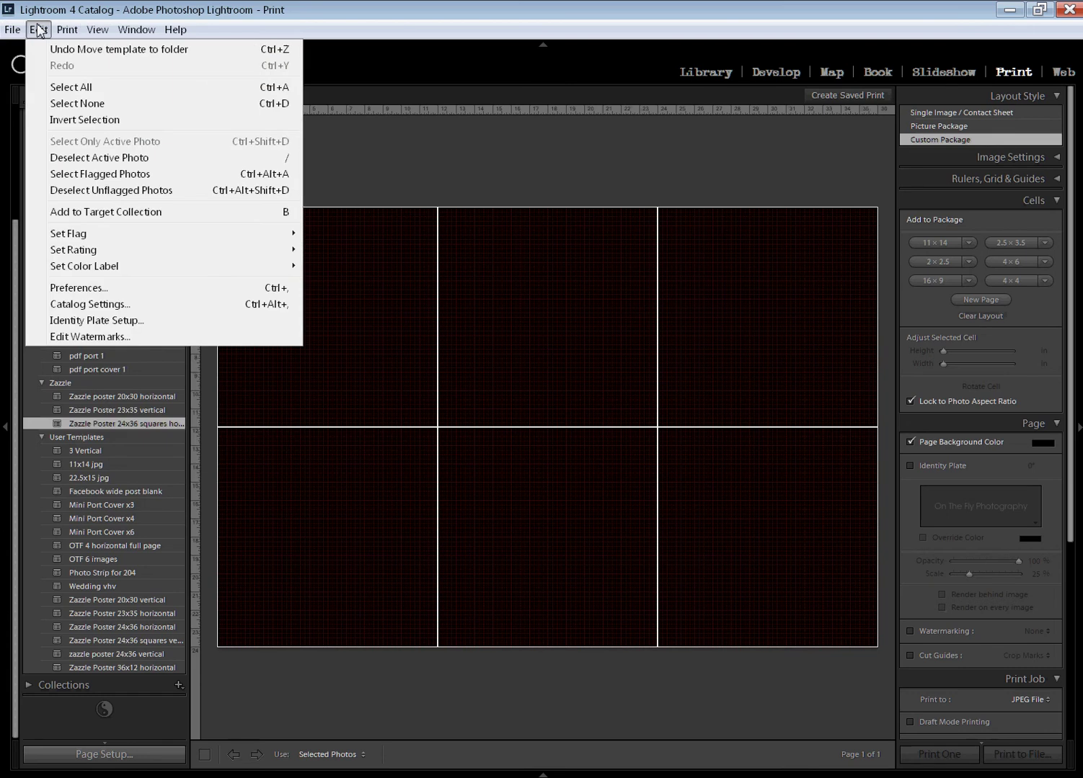
{"action": "left_click", "coordinate": [138, 292]}
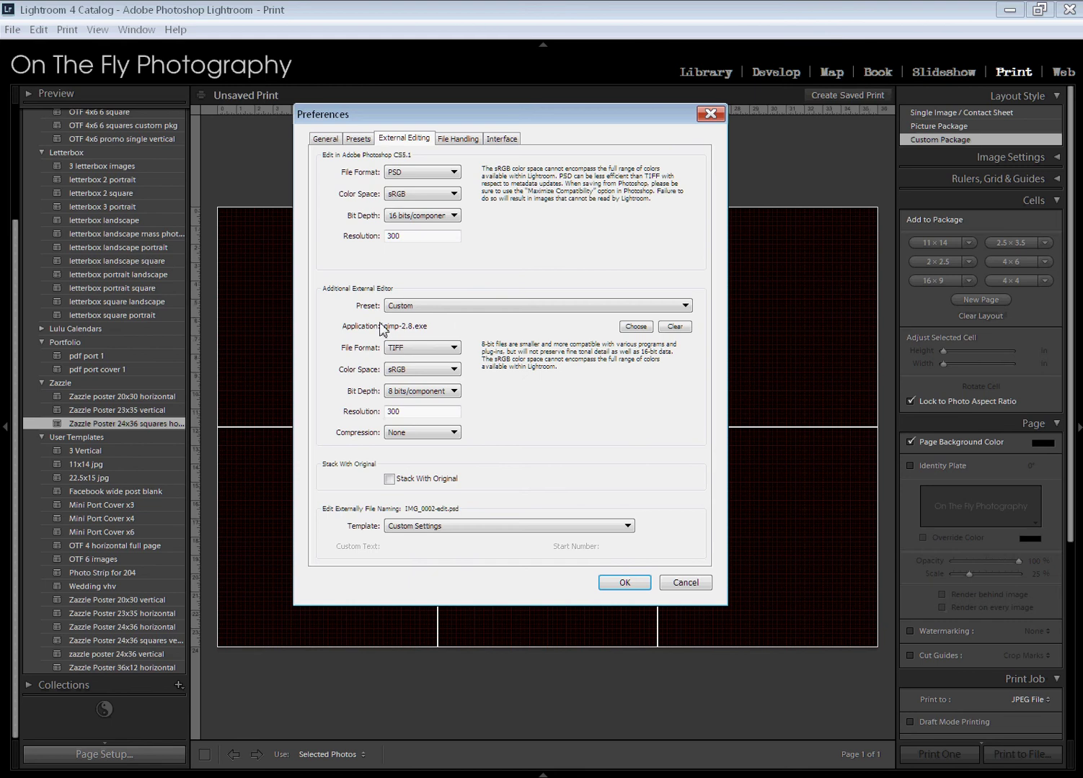
{"action": "left_click", "coordinate": [328, 140]}
{"action": "left_click", "coordinate": [359, 138]}
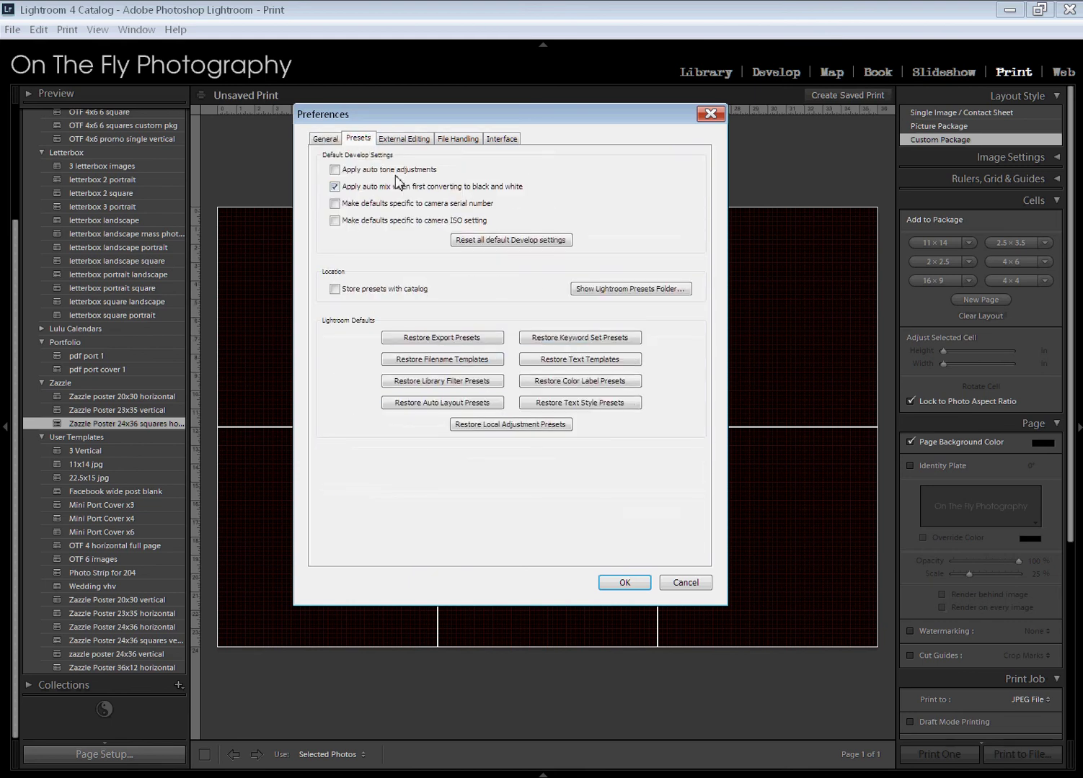
Reveal the Lightroom presets folder, close it, cancel Preferences, and quit Lightroom.
{"action": "left_click", "coordinate": [651, 295]}
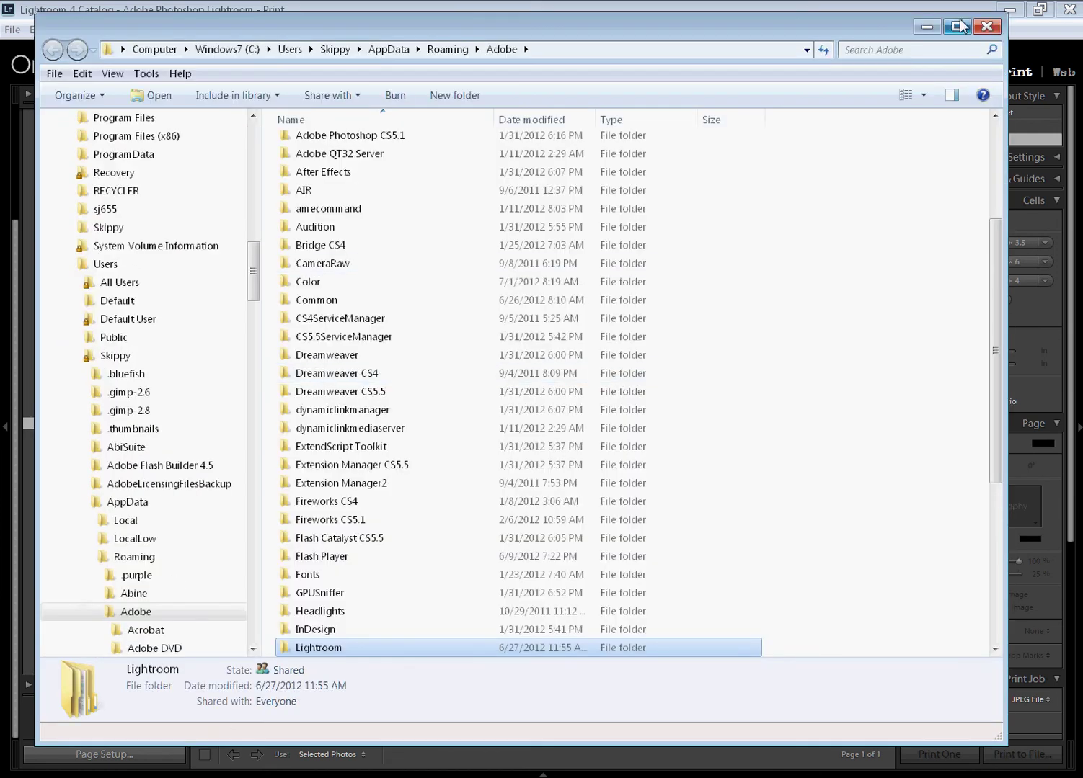
{"action": "left_click", "coordinate": [987, 26]}
{"action": "left_click", "coordinate": [684, 584]}
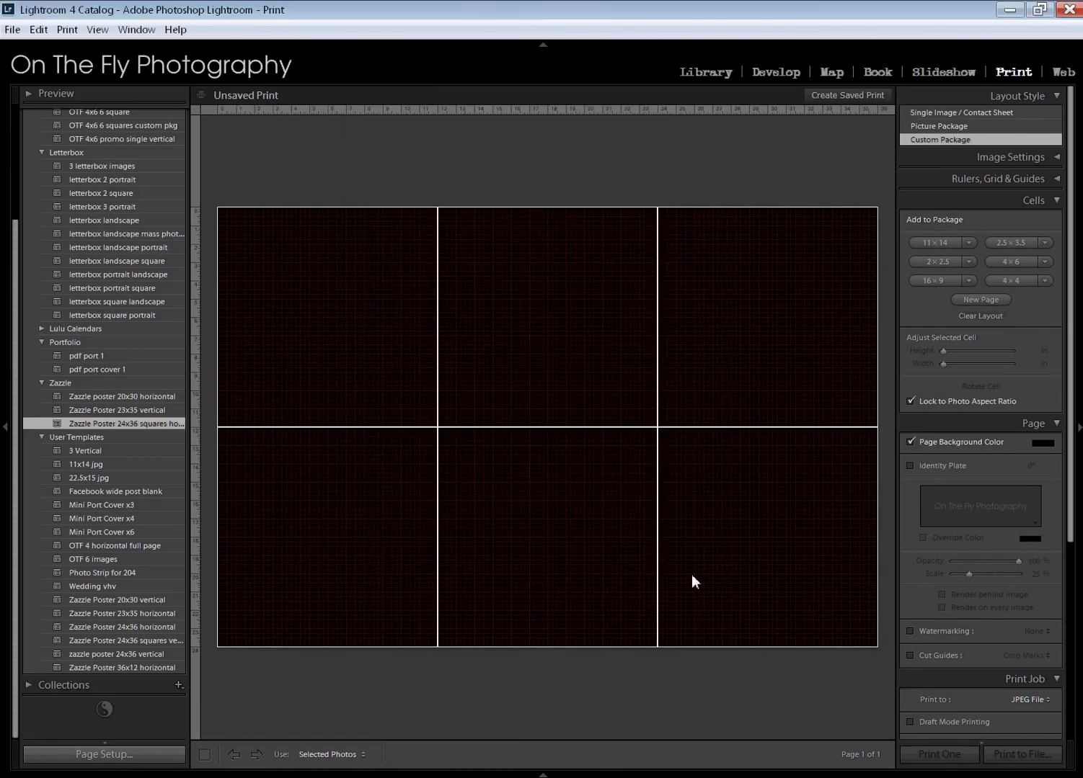
{"action": "left_click", "coordinate": [1069, 10]}
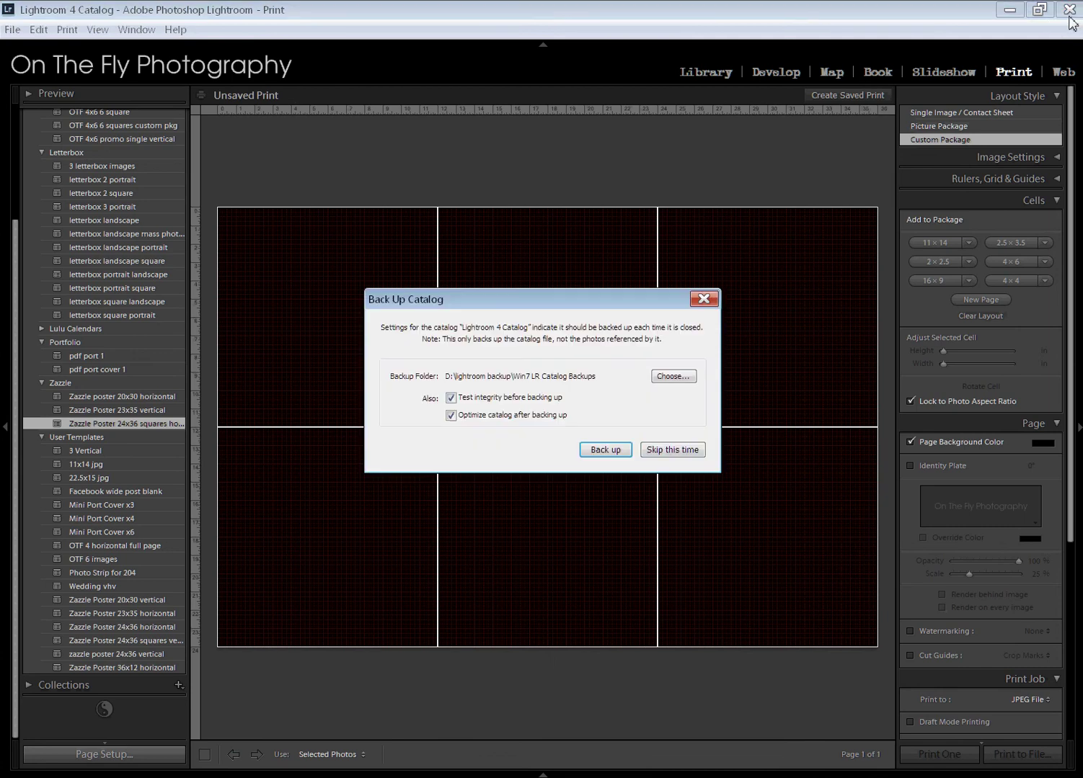
Skip the catalog backup, then open Lightroom > Develop Presets in a maximized Explorer window.
{"action": "left_click", "coordinate": [679, 451]}
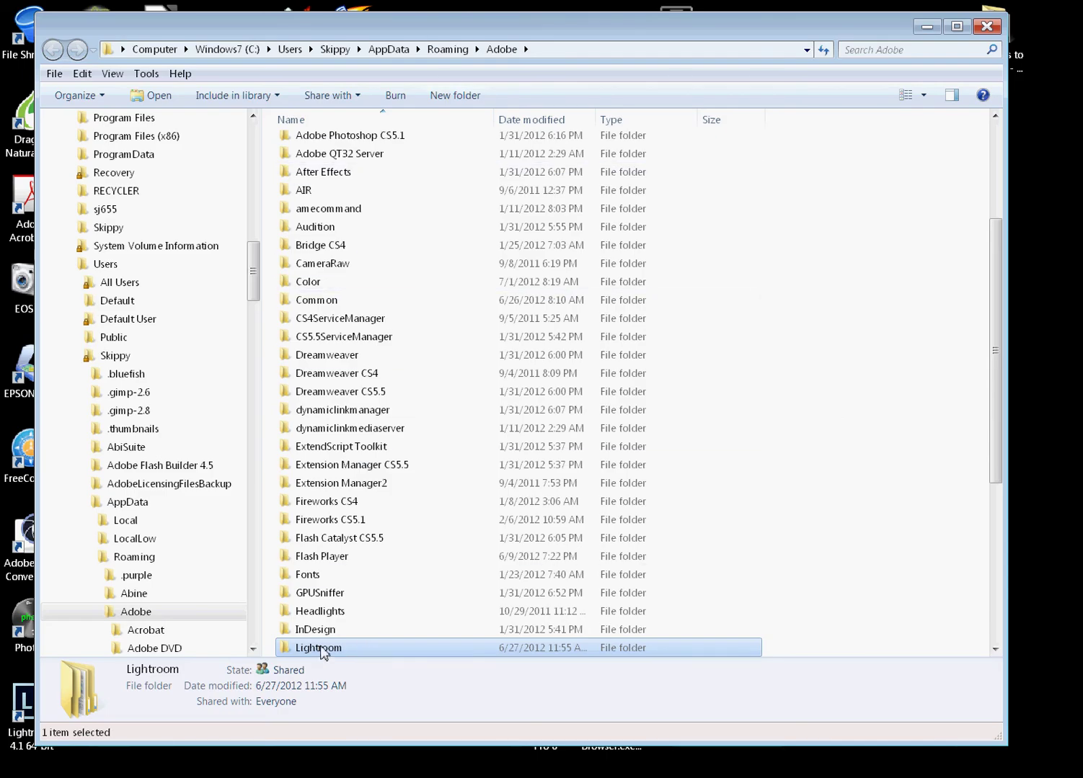
{"action": "double_click", "coordinate": [322, 649]}
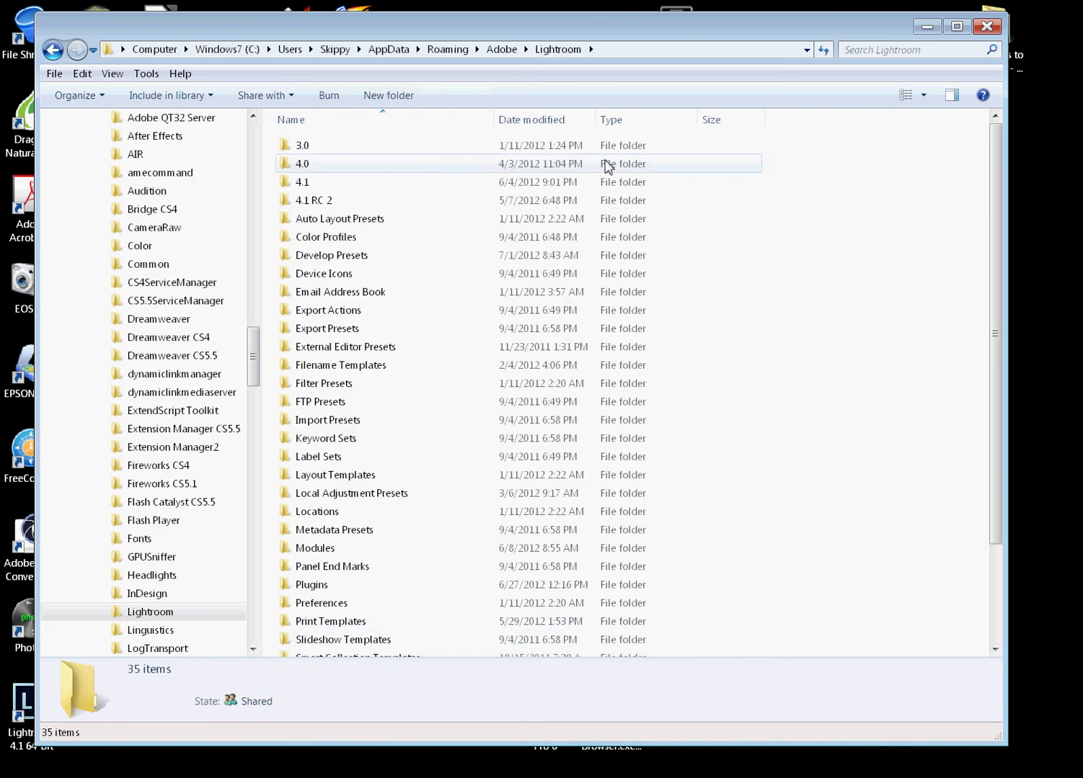
{"action": "double_click", "coordinate": [830, 34]}
{"action": "scroll", "coordinate": [622, 532], "scroll_direction": "down", "scroll_amount": 1}
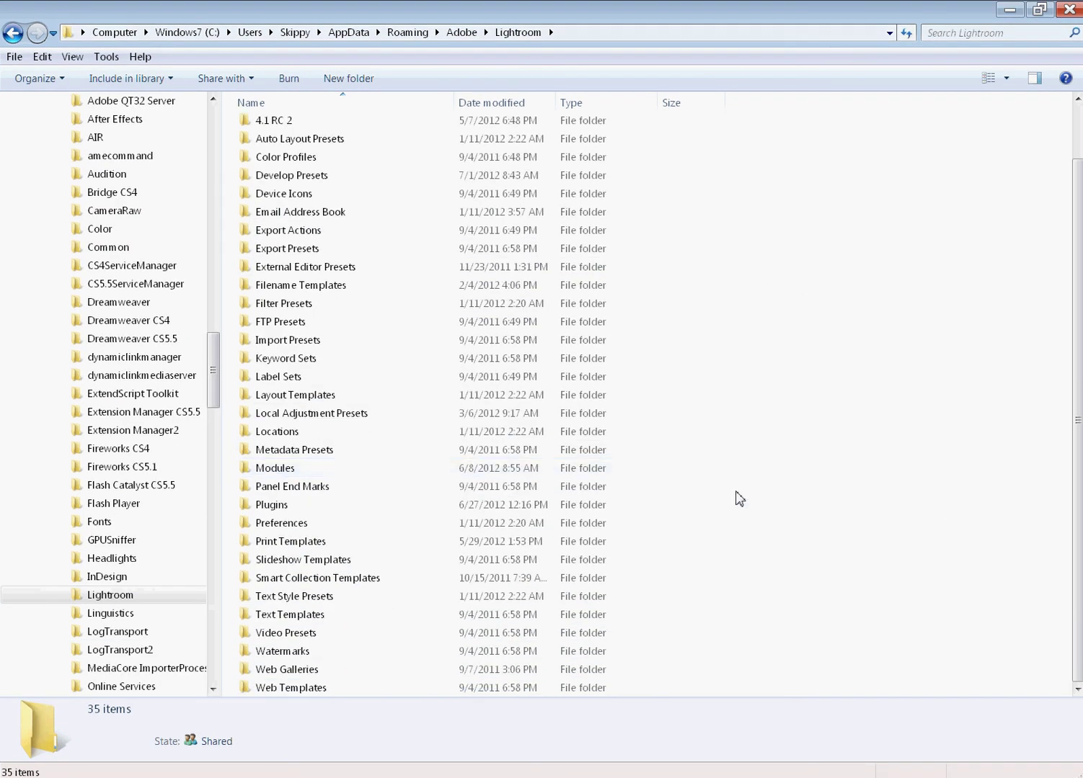
{"action": "scroll", "coordinate": [736, 498], "scroll_direction": "up", "scroll_amount": 1}
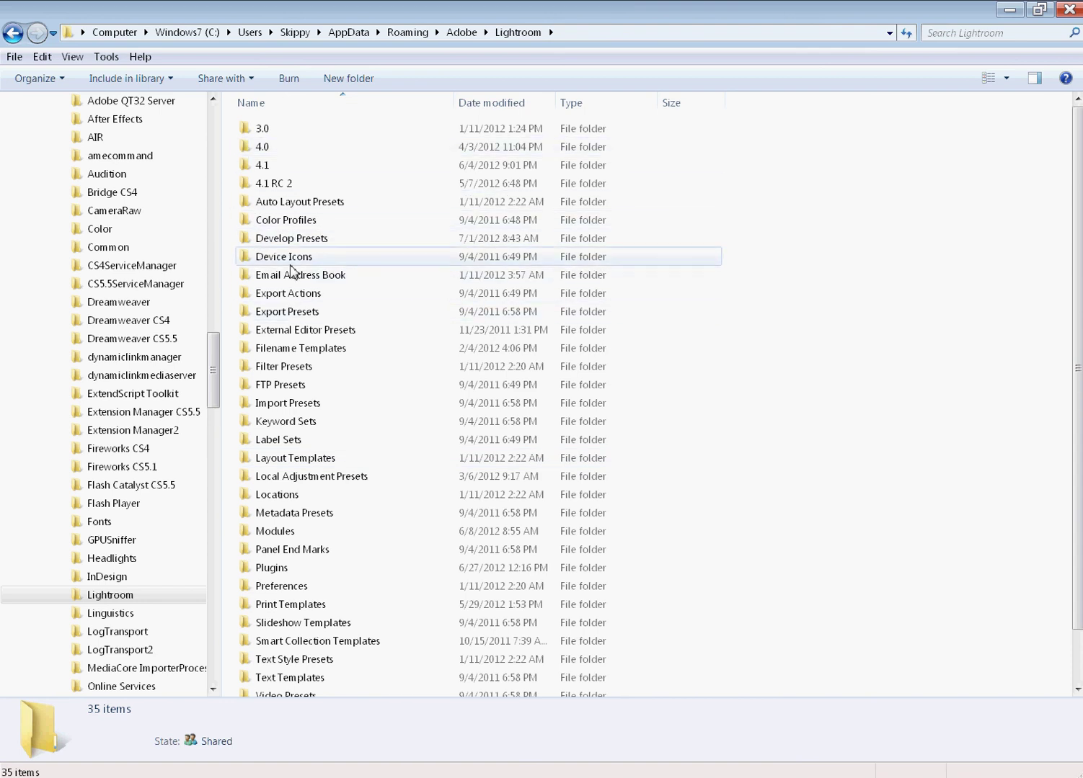
{"action": "left_click", "coordinate": [298, 244]}
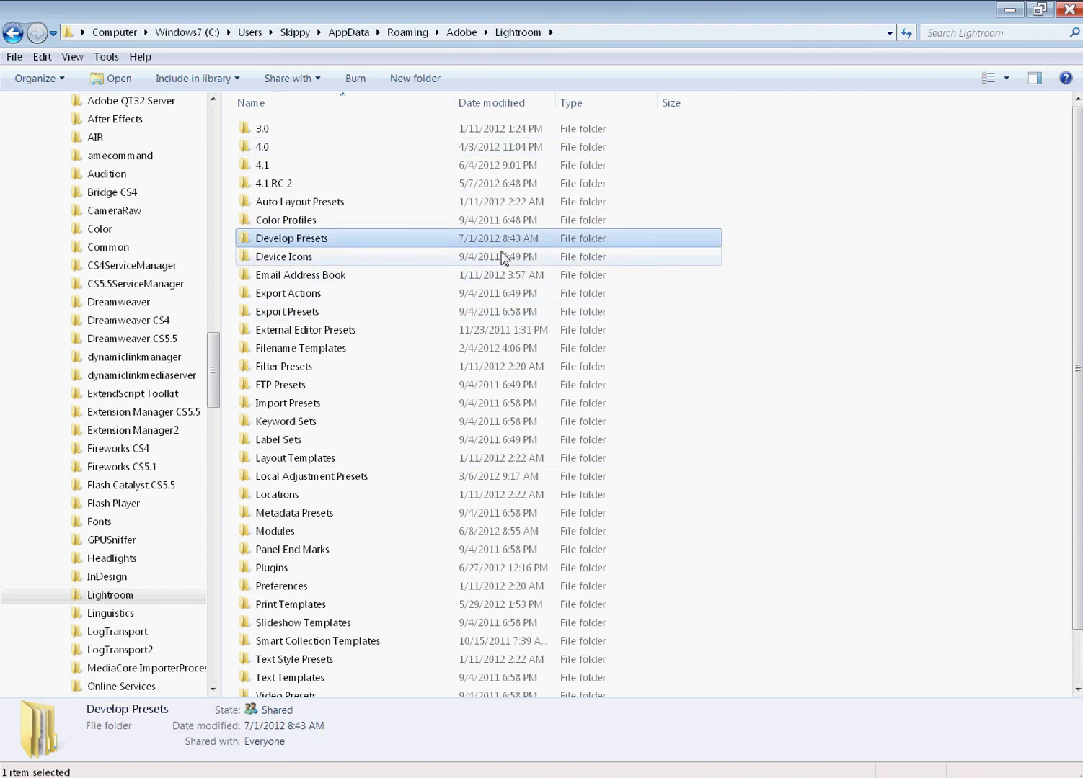
{"action": "double_click", "coordinate": [293, 241]}
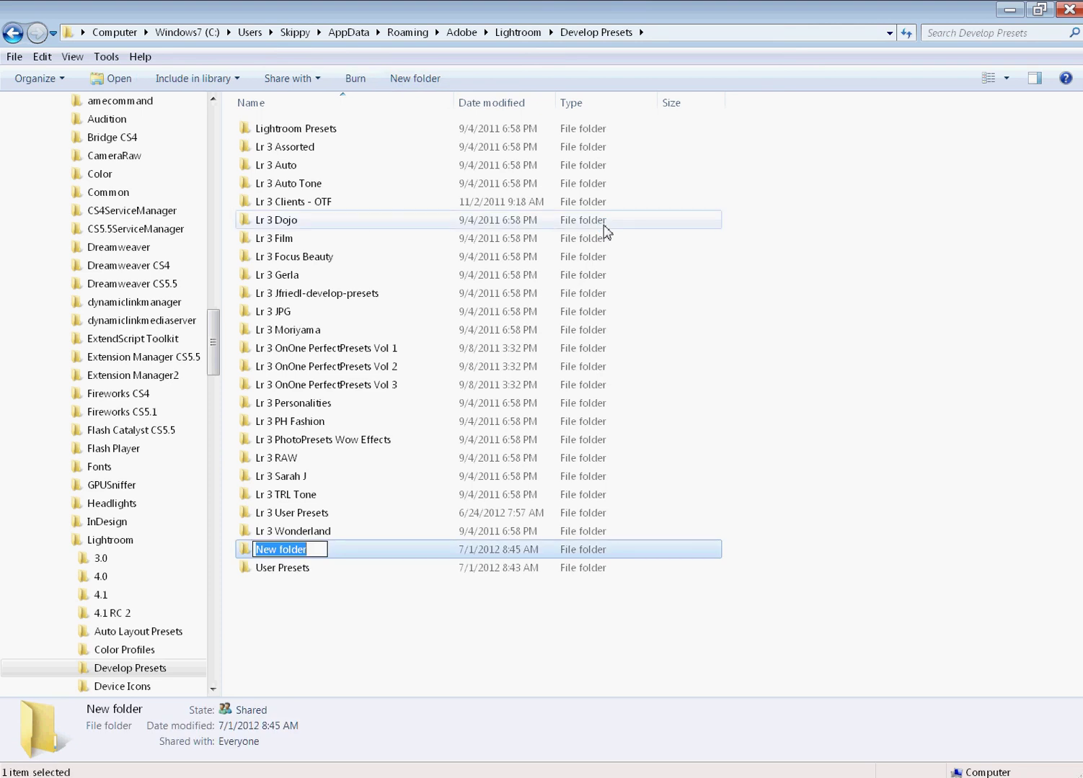
Name the new folder 'Lr 4 Bands' and open the User Presets folder.
{"action": "type", "text": "Lr 4 Bands"}
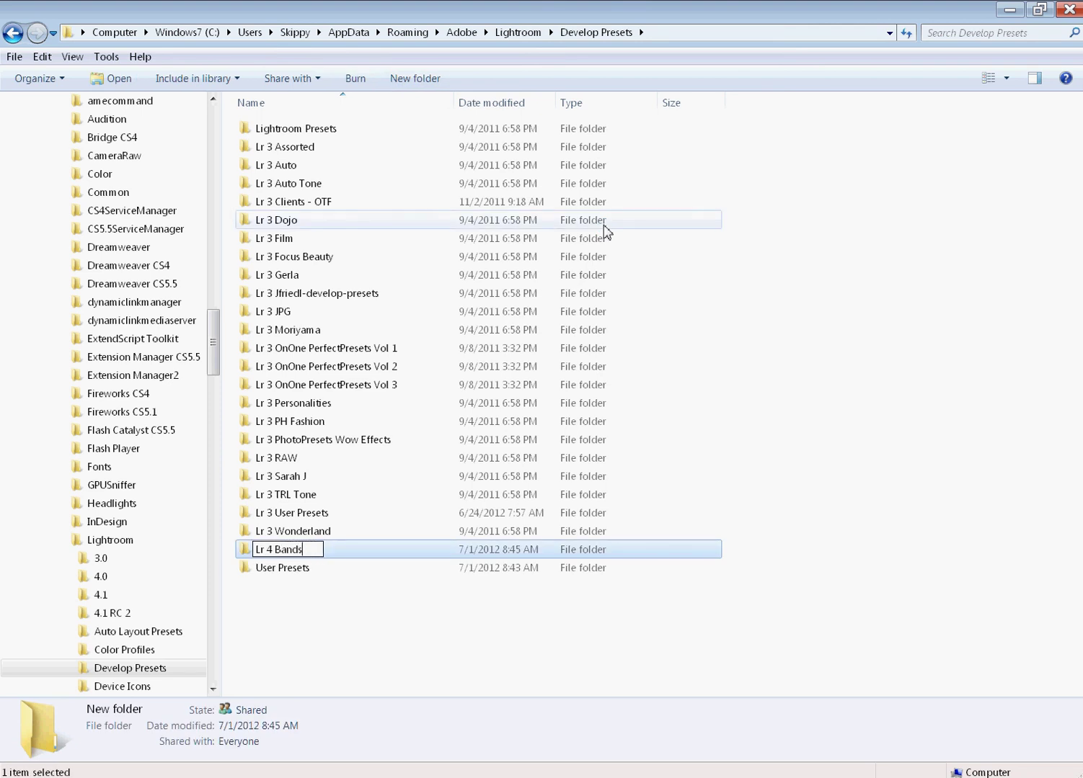
{"action": "key", "text": "Return"}
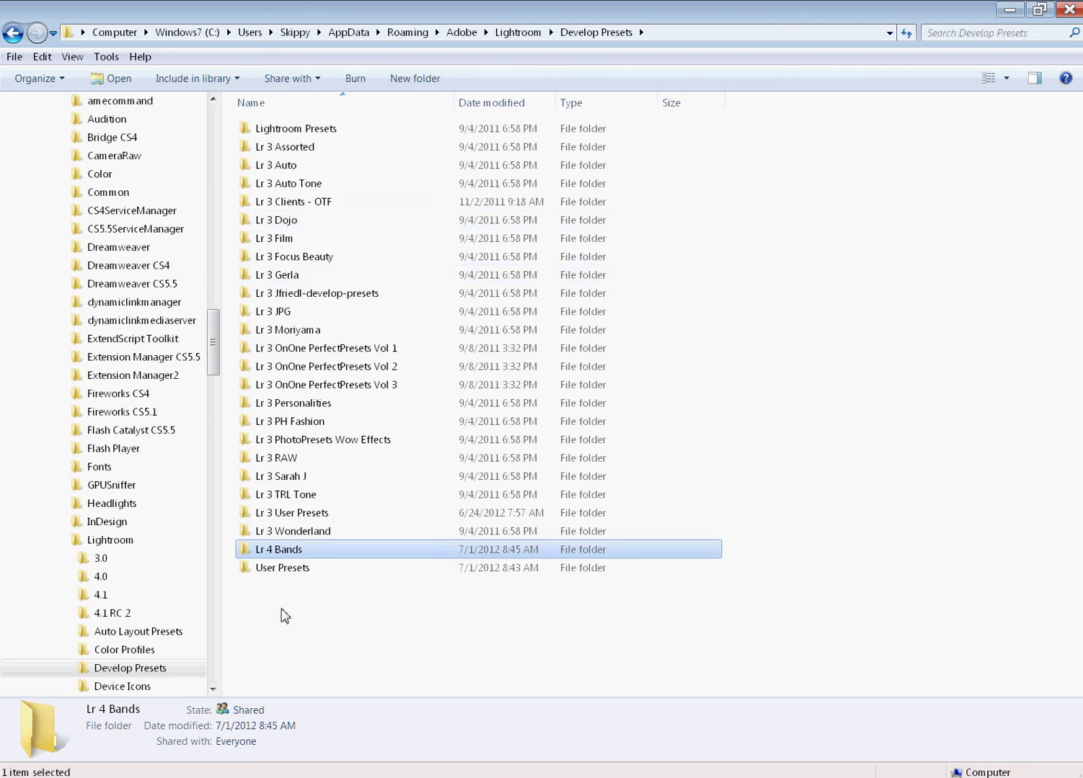
{"action": "left_click", "coordinate": [295, 570]}
{"action": "double_click", "coordinate": [294, 569]}
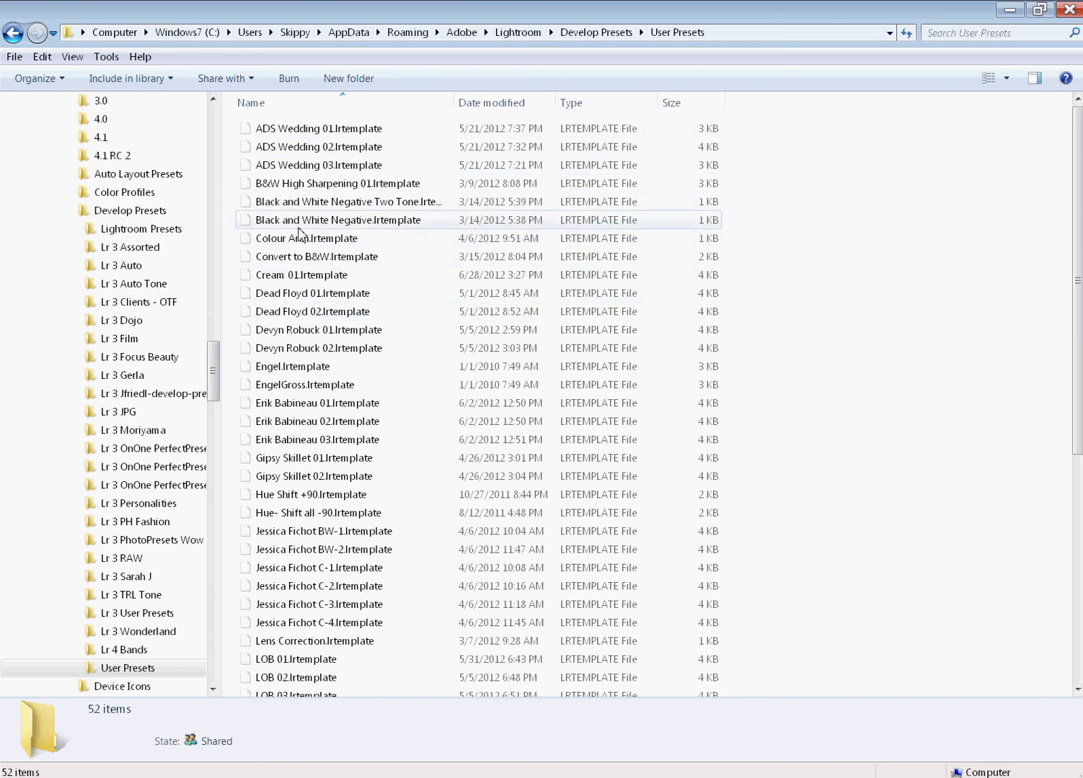
Select the 15 band presets, Dead Floyd through C-4, and move them into Lr 4 Bands.
{"action": "left_click", "coordinate": [306, 299]}
{"action": "left_click", "coordinate": [306, 349], "text": "shift"}
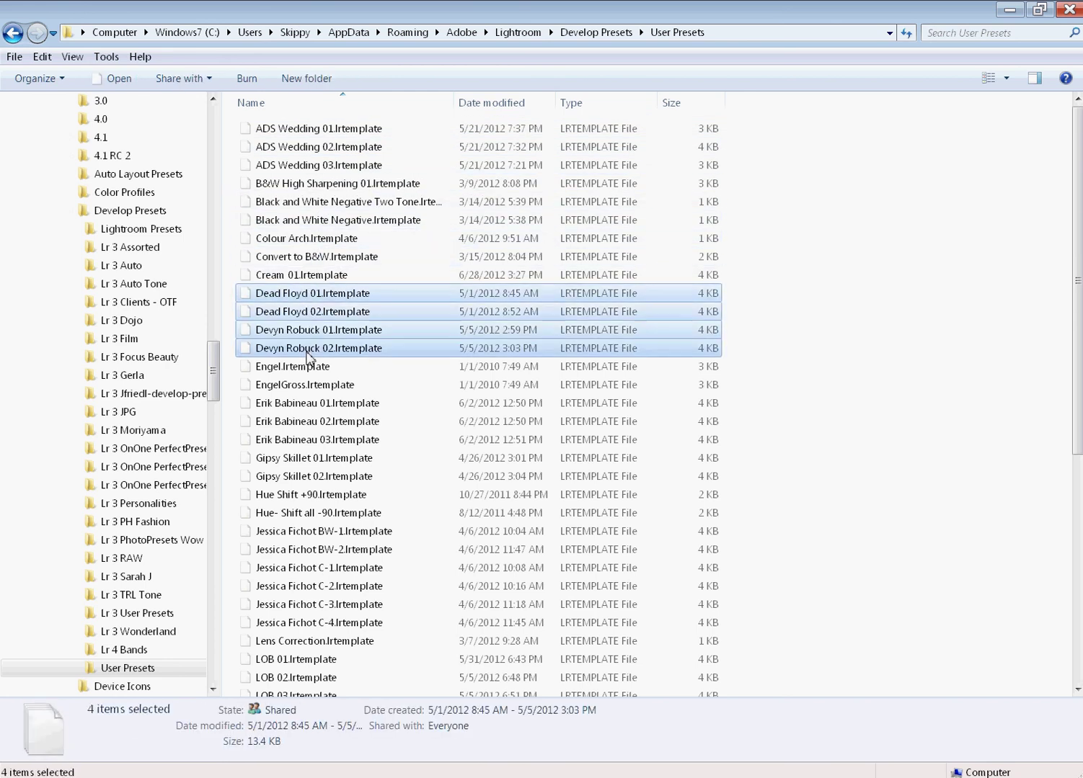
{"action": "left_click", "coordinate": [306, 403], "text": "ctrl"}
{"action": "left_click", "coordinate": [307, 421], "text": "ctrl"}
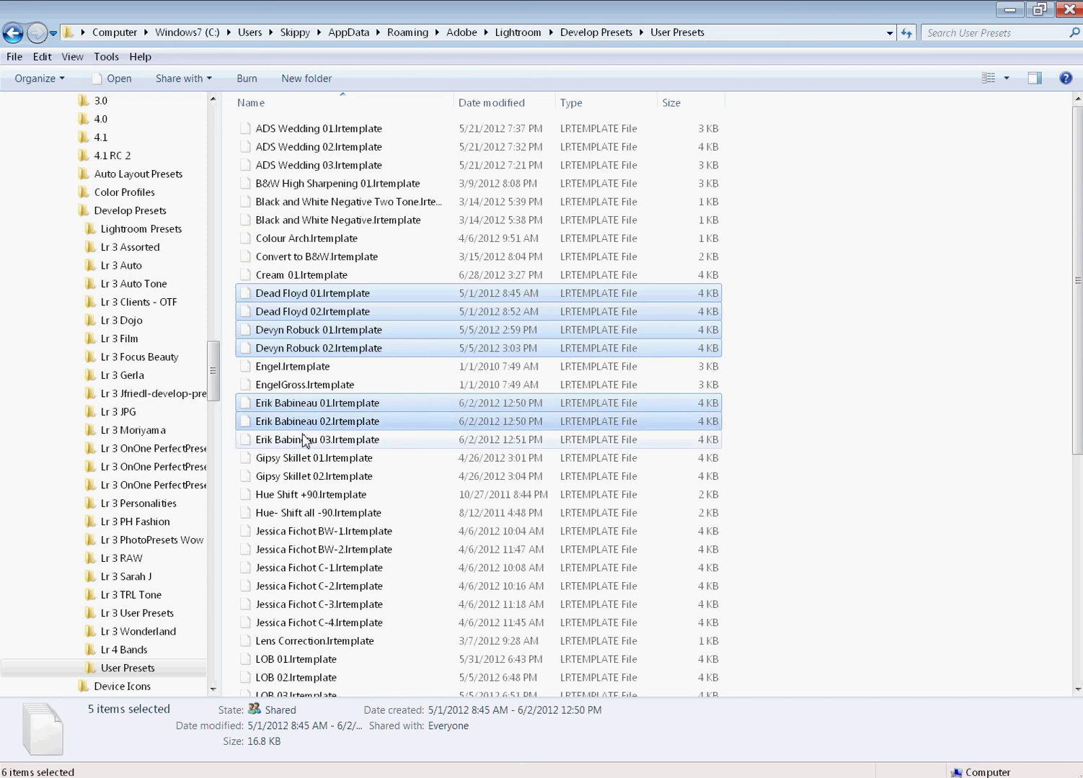
{"action": "left_click", "coordinate": [306, 440], "text": "ctrl"}
{"action": "left_click", "coordinate": [306, 460], "text": "ctrl"}
{"action": "left_click", "coordinate": [307, 477], "text": "ctrl"}
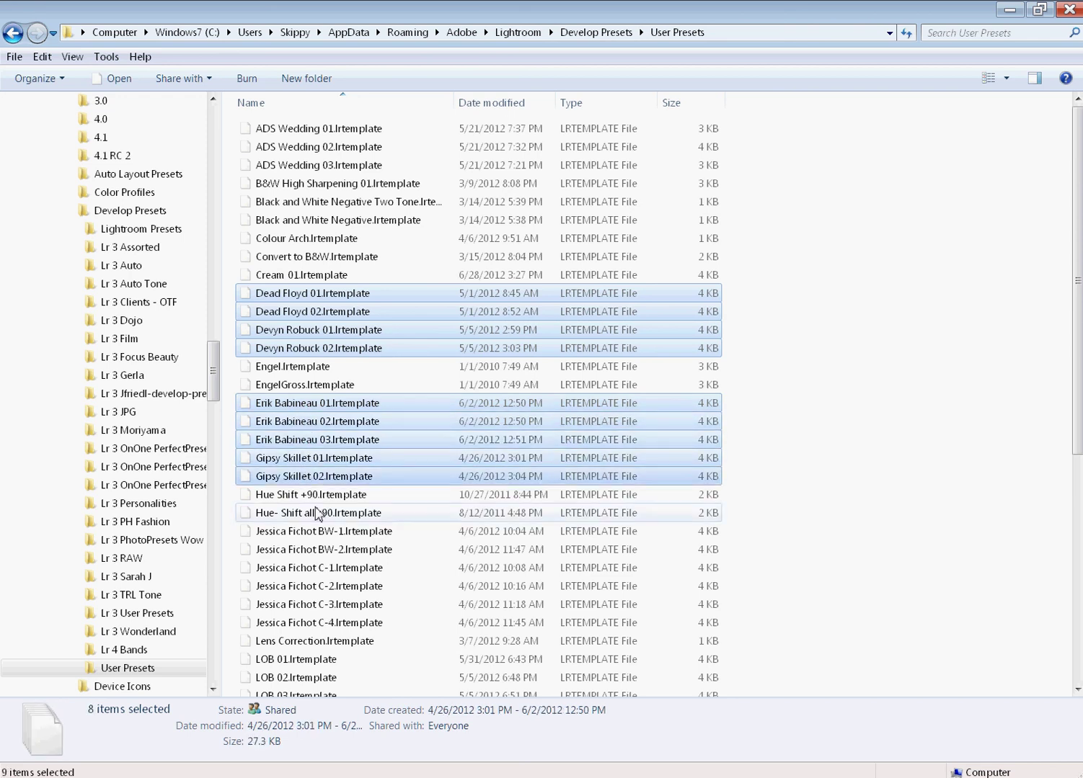
{"action": "left_click", "coordinate": [314, 533], "text": "ctrl"}
{"action": "left_click", "coordinate": [317, 551], "text": "ctrl"}
{"action": "left_click", "coordinate": [317, 570], "text": "ctrl"}
{"action": "left_click", "coordinate": [312, 588], "text": "ctrl"}
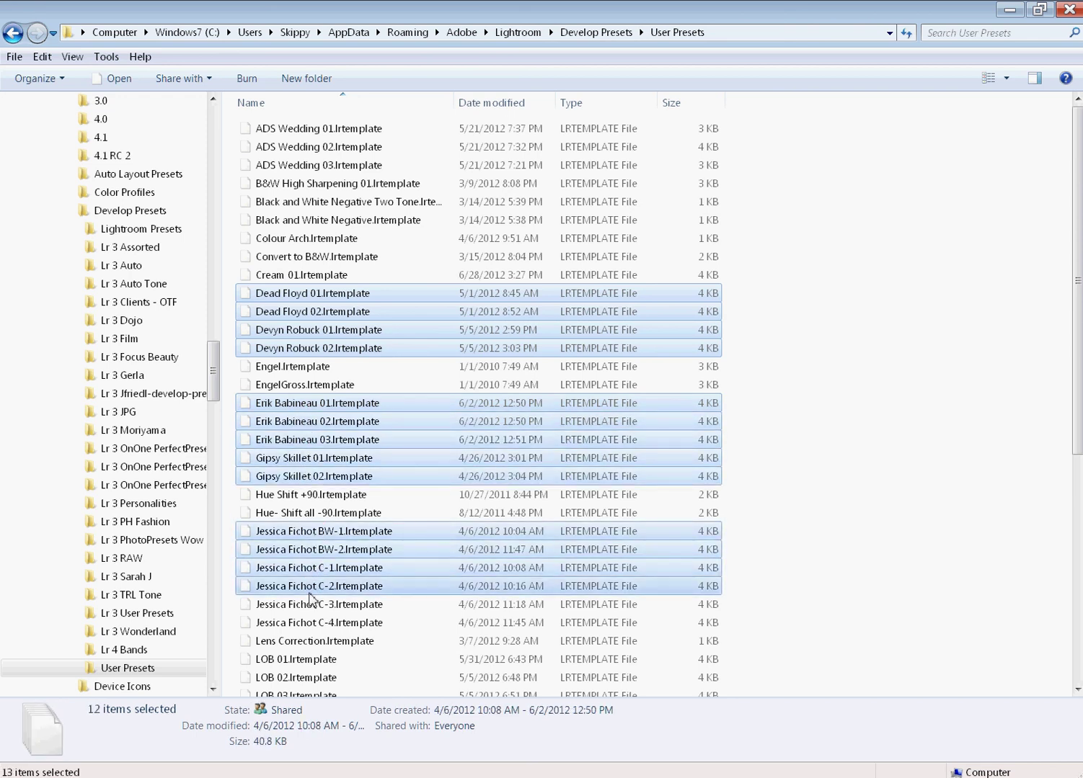
{"action": "left_click", "coordinate": [309, 606], "text": "ctrl"}
{"action": "left_click", "coordinate": [307, 623], "text": "ctrl"}
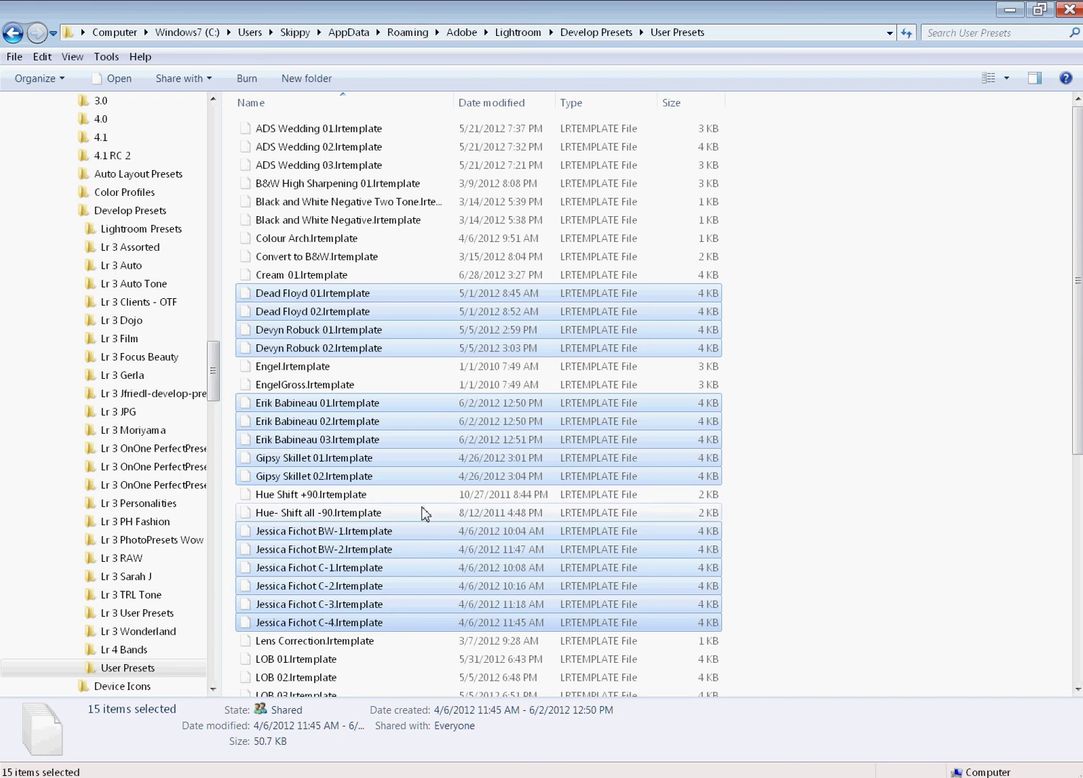
{"action": "left_click_drag", "start_coordinate": [353, 401], "coordinate": [152, 651]}
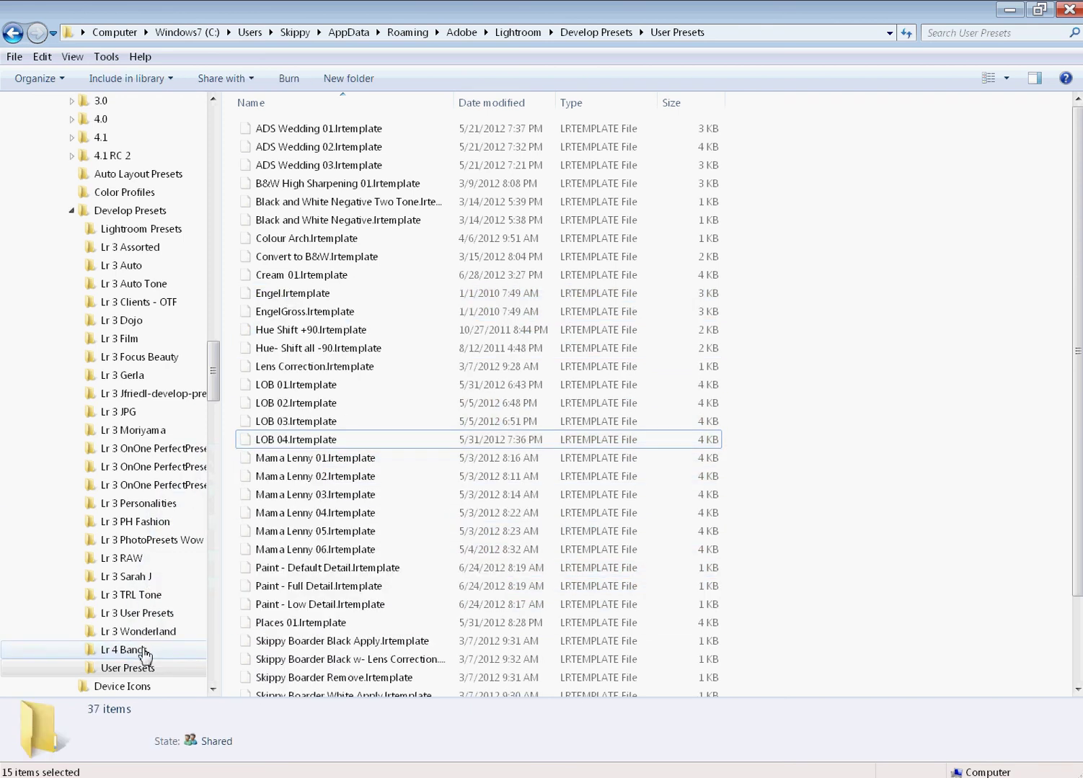
Move Mama Lenny 01 through 06 into Lr 4 Bands.
{"action": "left_click", "coordinate": [317, 460]}
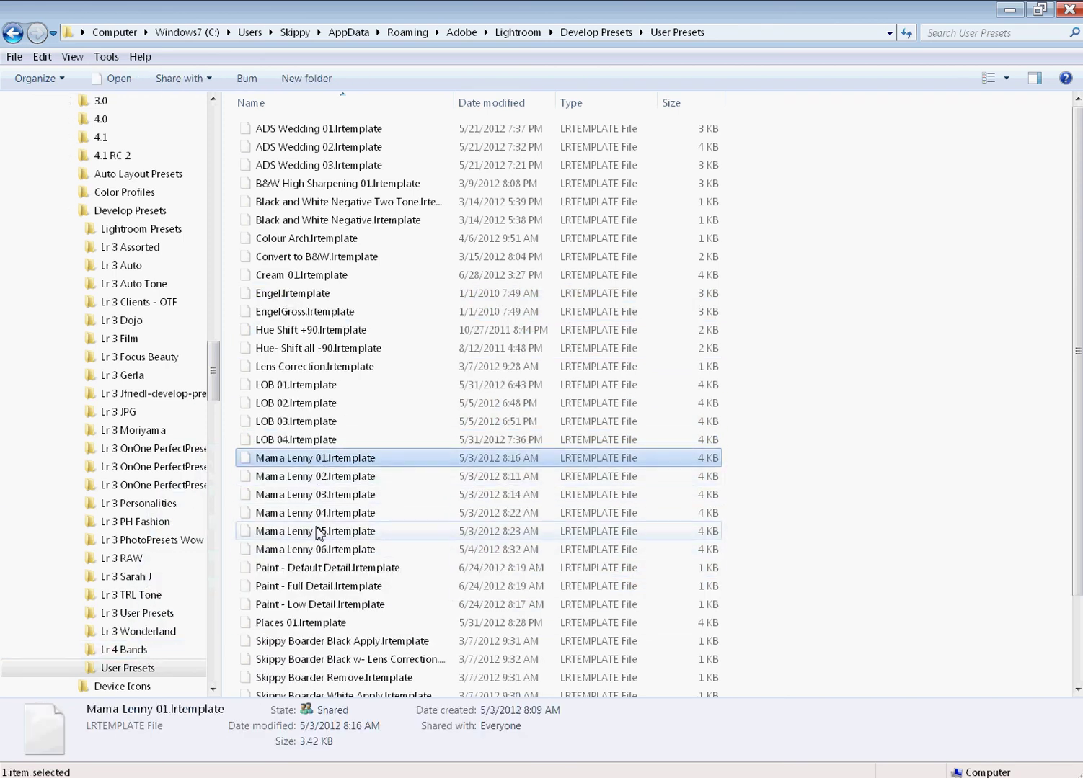
{"action": "left_click", "coordinate": [312, 556], "text": "shift"}
{"action": "left_click_drag", "start_coordinate": [312, 525], "coordinate": [195, 652]}
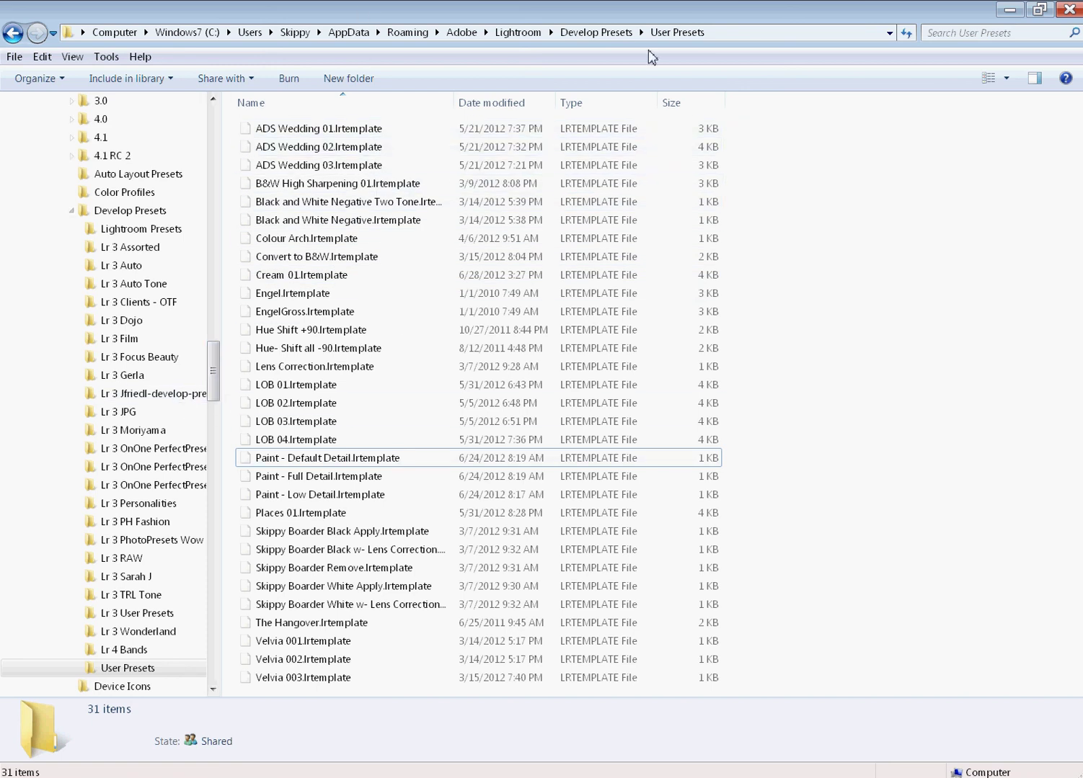
Go to Lightroom > Print Templates > User Templates in Explorer.
{"action": "left_click", "coordinate": [516, 33]}
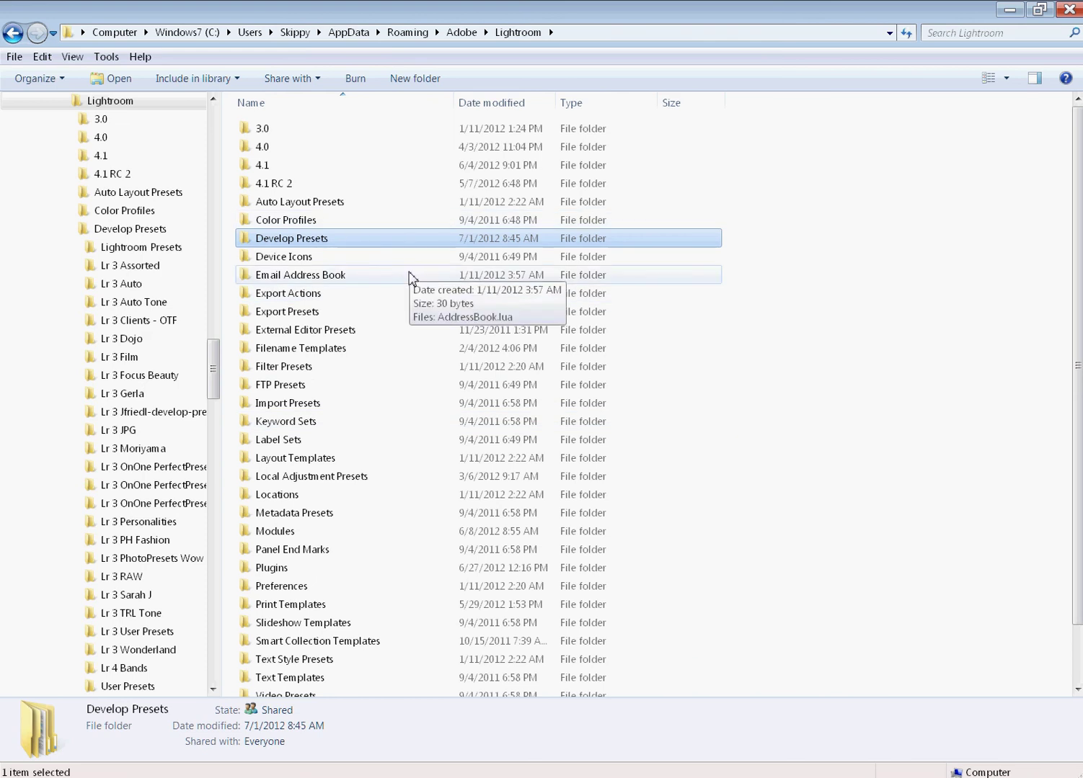
{"action": "scroll", "coordinate": [403, 260], "scroll_direction": "down", "scroll_amount": 1}
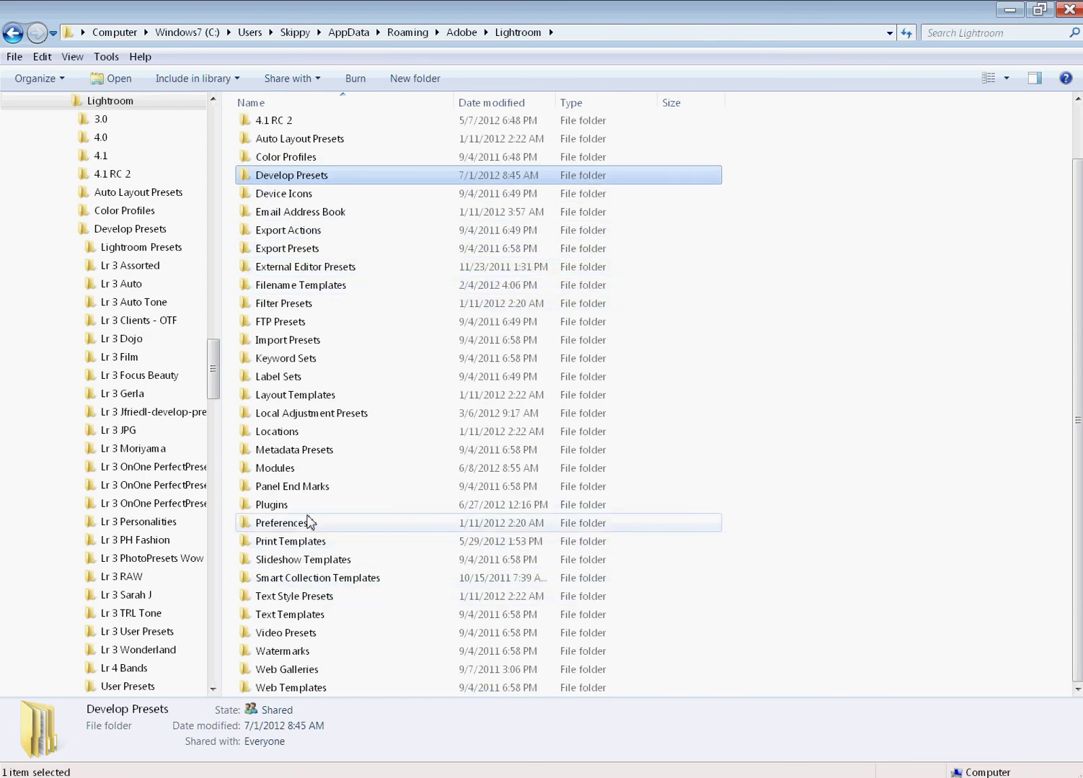
{"action": "double_click", "coordinate": [306, 543]}
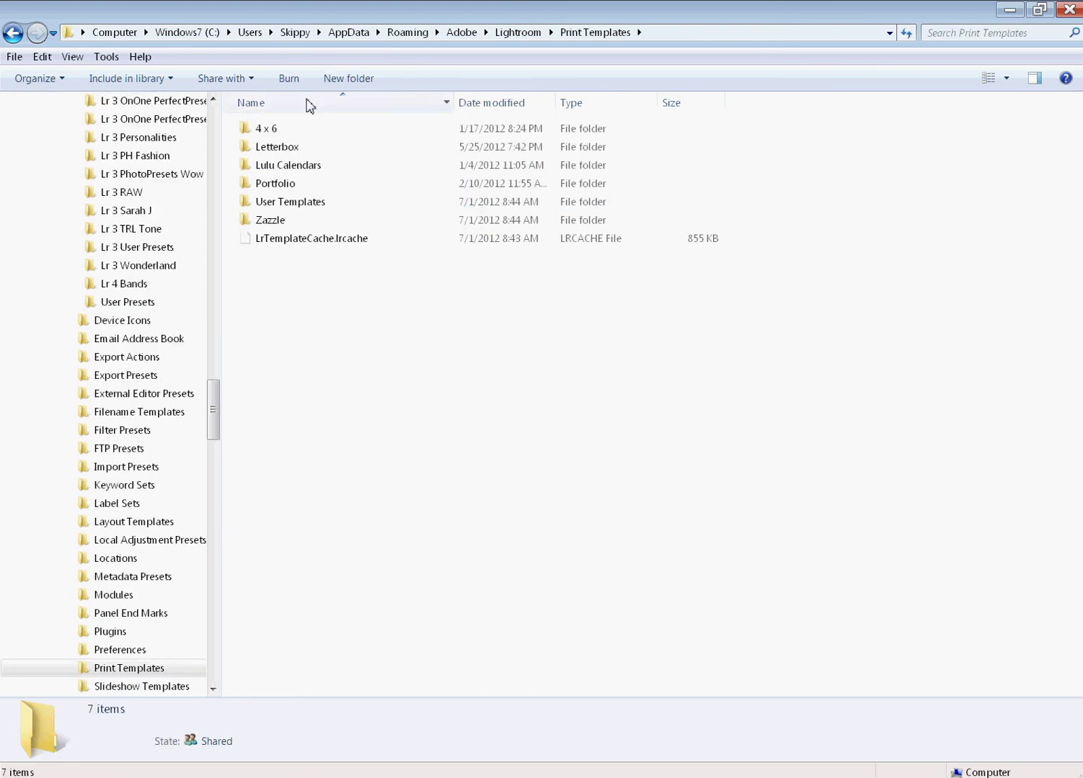
{"action": "double_click", "coordinate": [303, 209]}
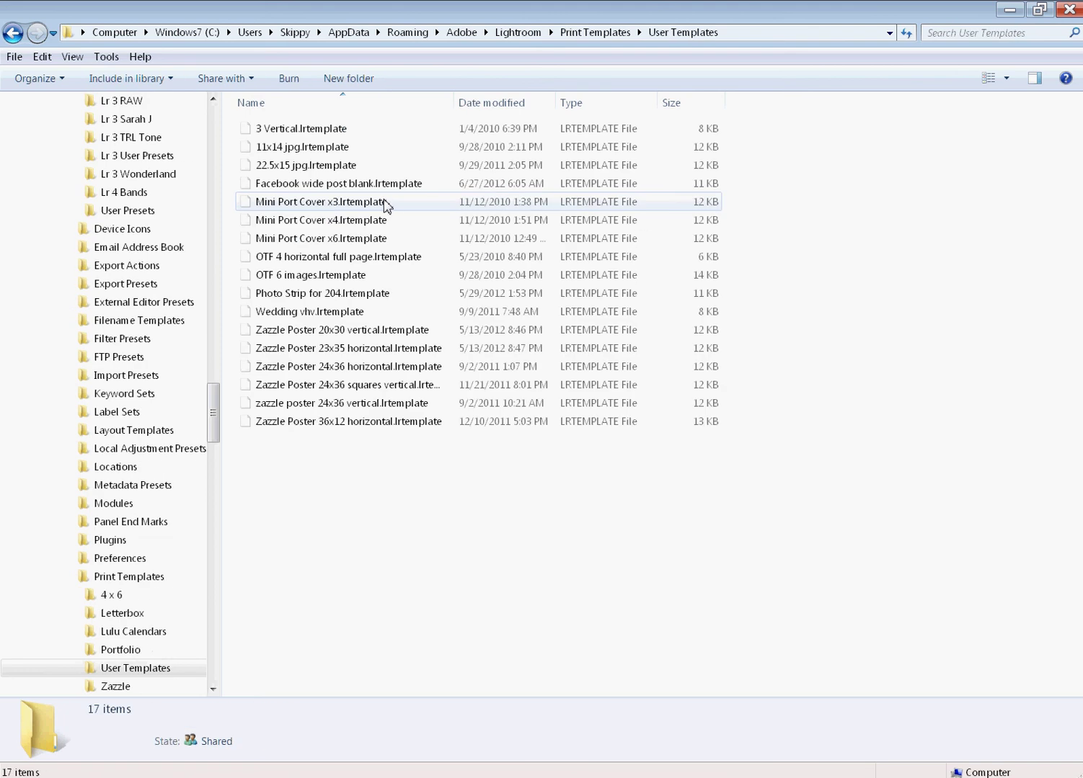
Move the six Zazzle Poster templates into the Zazzle folder, check it, and close Explorer.
{"action": "left_click", "coordinate": [304, 331]}
{"action": "left_click", "coordinate": [307, 422], "text": "shift"}
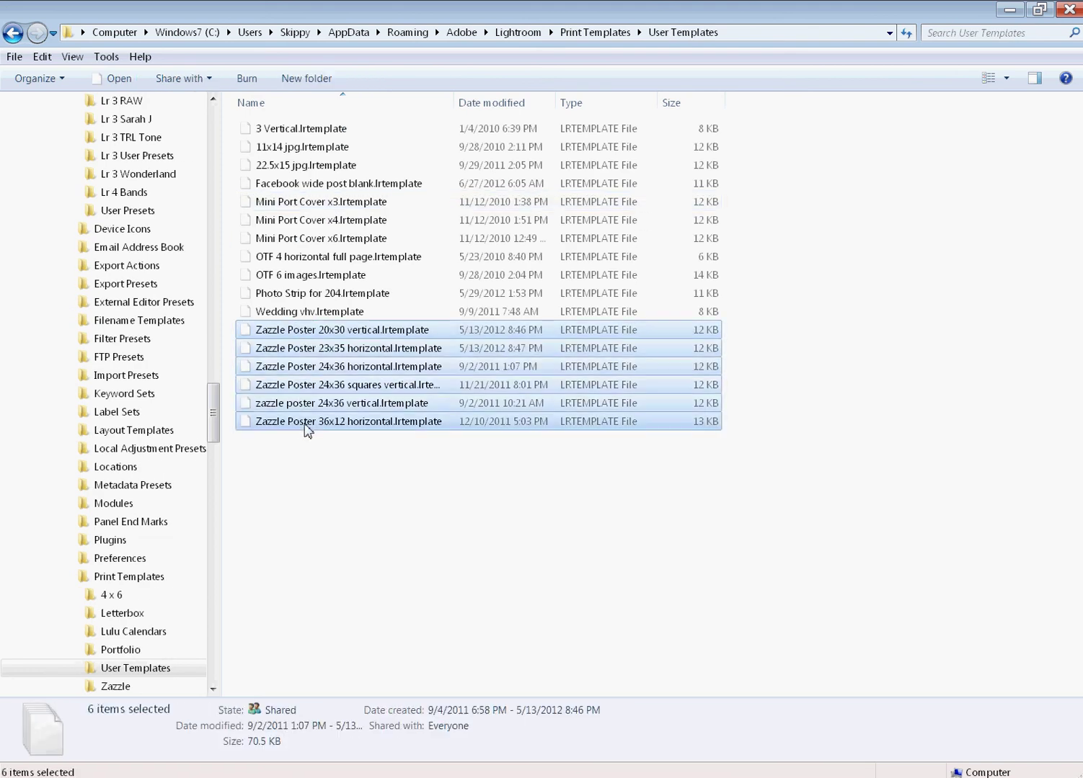
{"action": "left_click_drag", "start_coordinate": [217, 428], "coordinate": [218, 455]}
{"action": "left_click_drag", "start_coordinate": [309, 357], "coordinate": [138, 436]}
{"action": "left_click", "coordinate": [133, 435]}
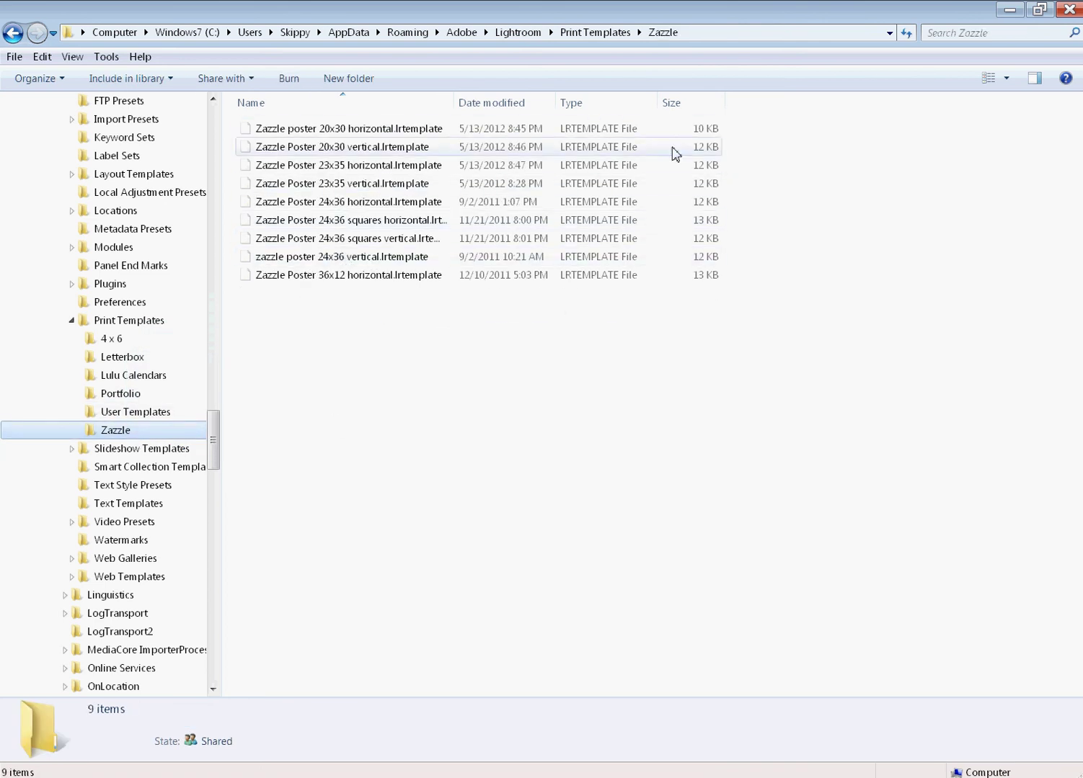
{"action": "double_click", "coordinate": [909, 19]}
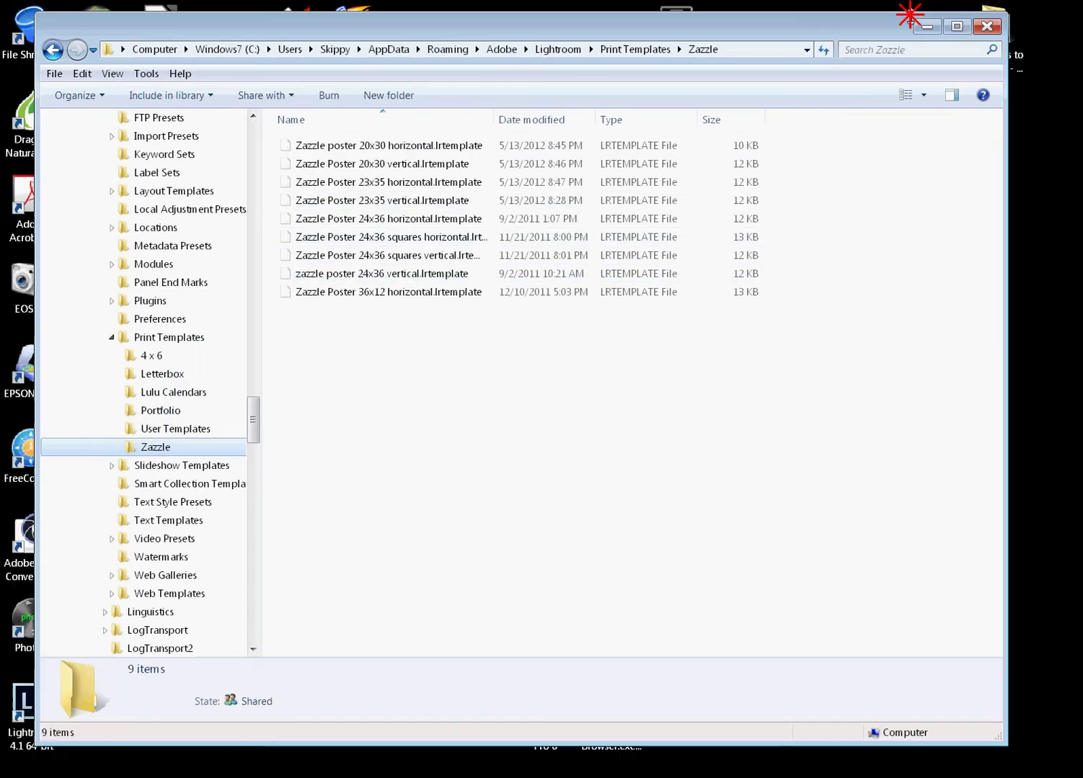
{"action": "left_click", "coordinate": [993, 15]}
Relaunch Lightroom 4.1, check the Zazzle and User Templates folders, then switch to Develop.
{"action": "double_click", "coordinate": [32, 703]}
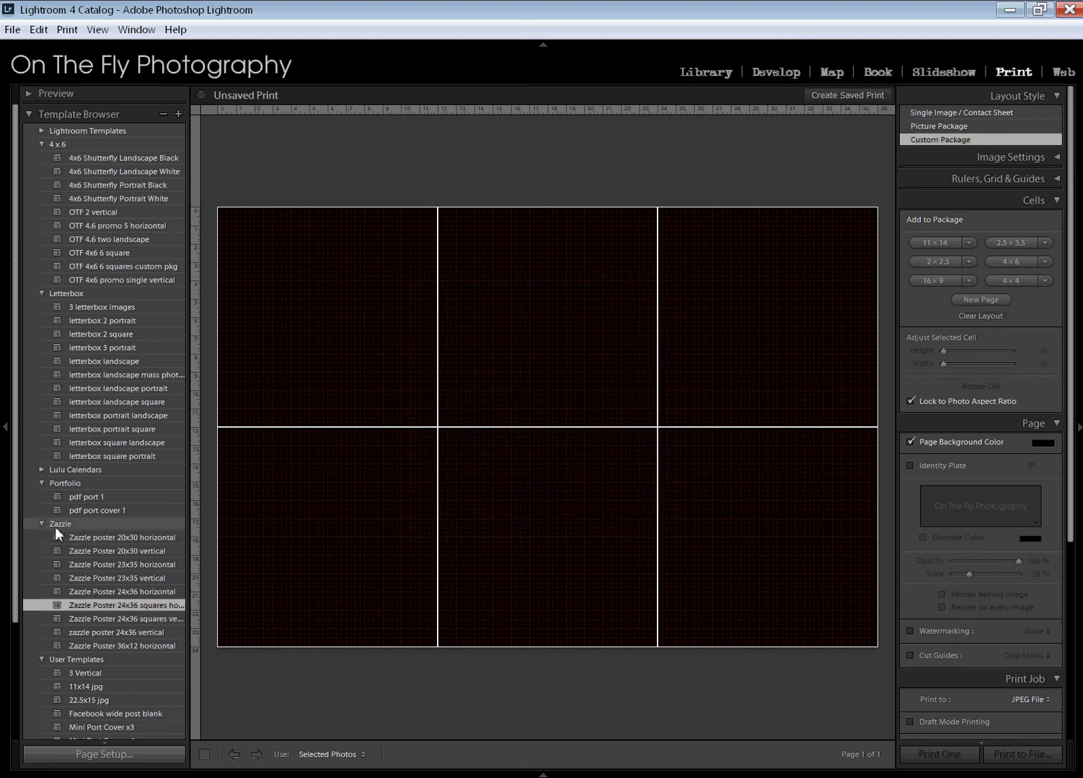
{"action": "scroll", "coordinate": [20, 564], "scroll_direction": "down", "scroll_amount": 3}
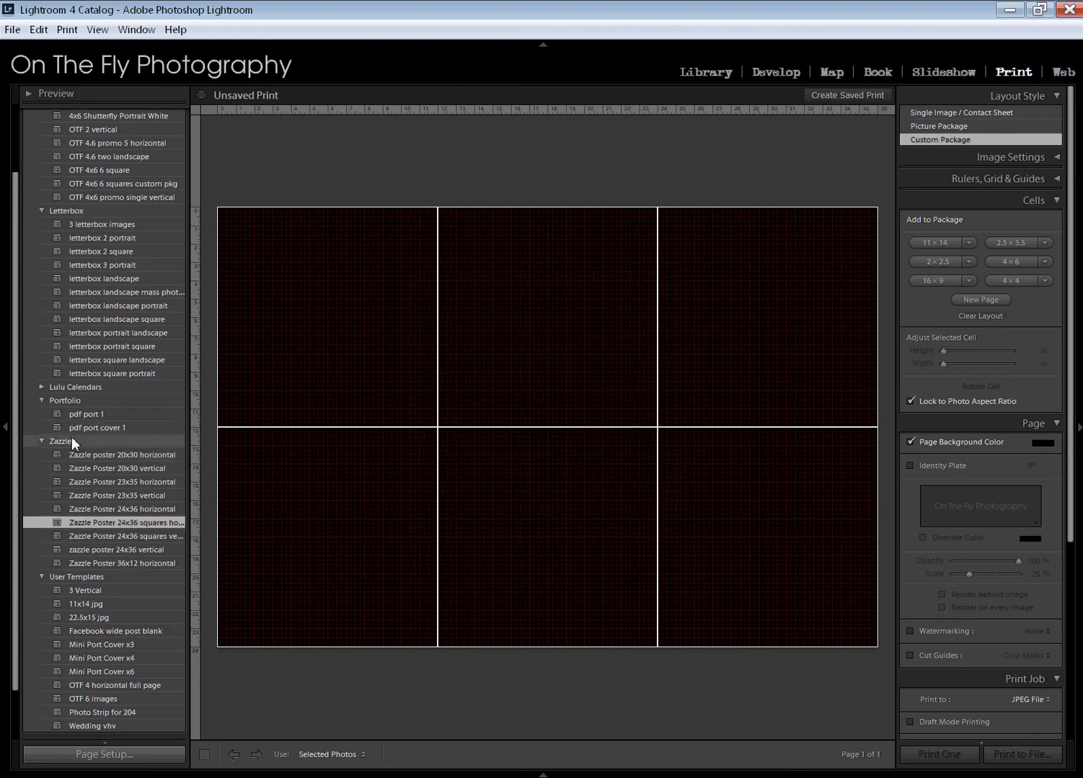
{"action": "left_click", "coordinate": [77, 440]}
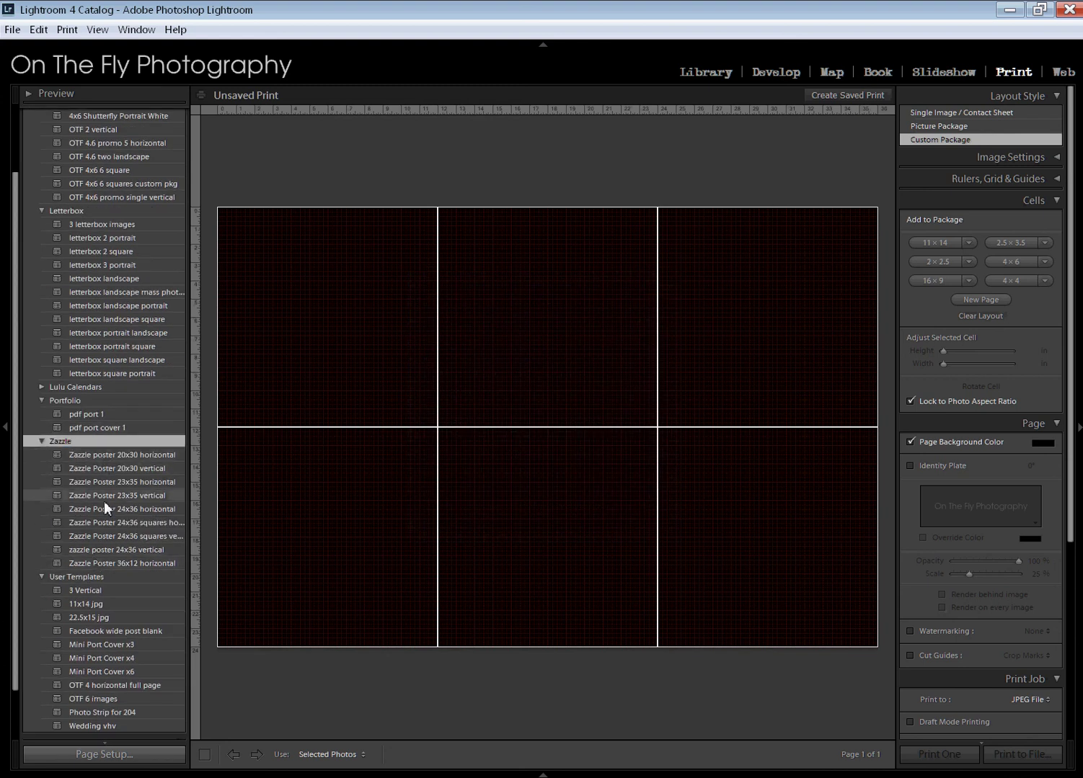
{"action": "left_click", "coordinate": [85, 577]}
{"action": "scroll", "coordinate": [96, 660], "scroll_direction": "down", "scroll_amount": 2}
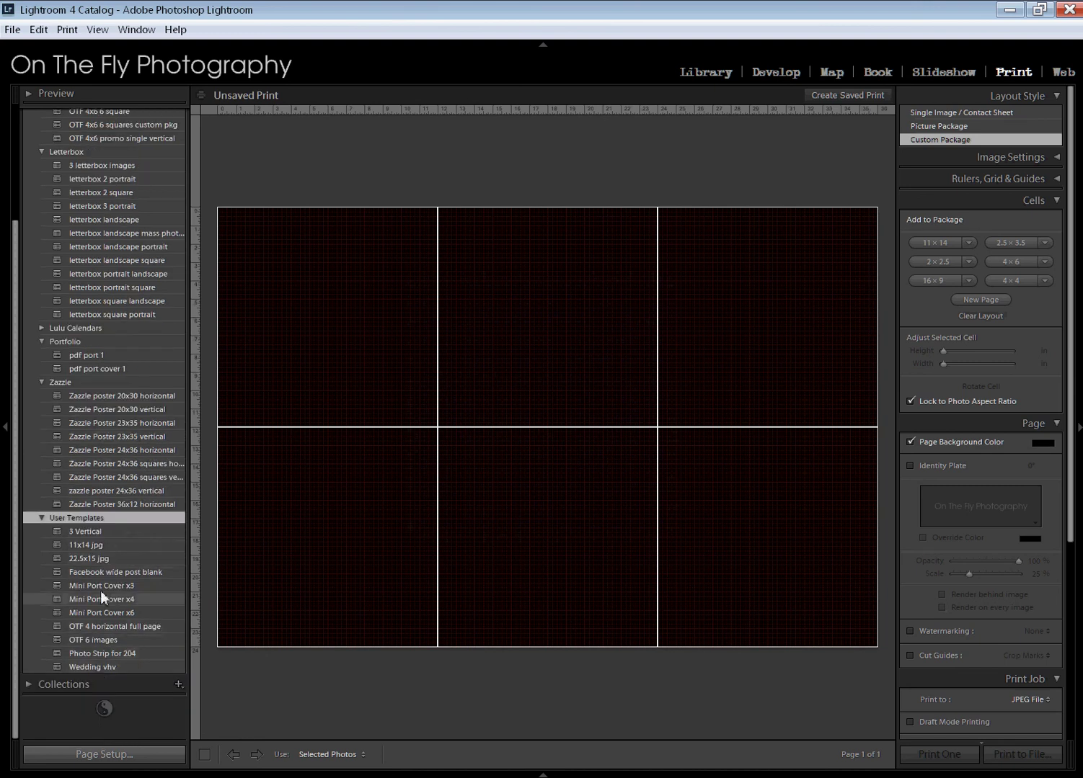
{"action": "left_click", "coordinate": [786, 72]}
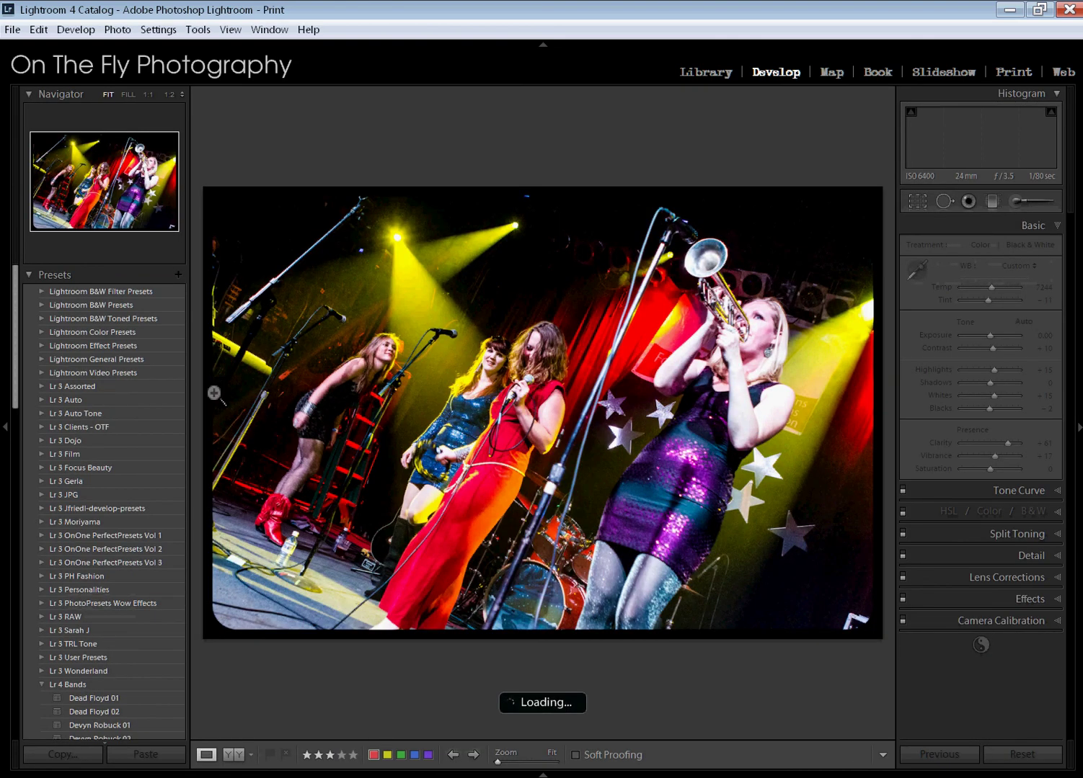
Scroll the Presets panel to review Lr 4 Bands, Dead Floyd 01 through Mama Lenny 06.
{"action": "left_click_drag", "start_coordinate": [12, 356], "coordinate": [23, 532]}
{"action": "scroll", "coordinate": [101, 440], "scroll_direction": "down", "scroll_amount": 3}
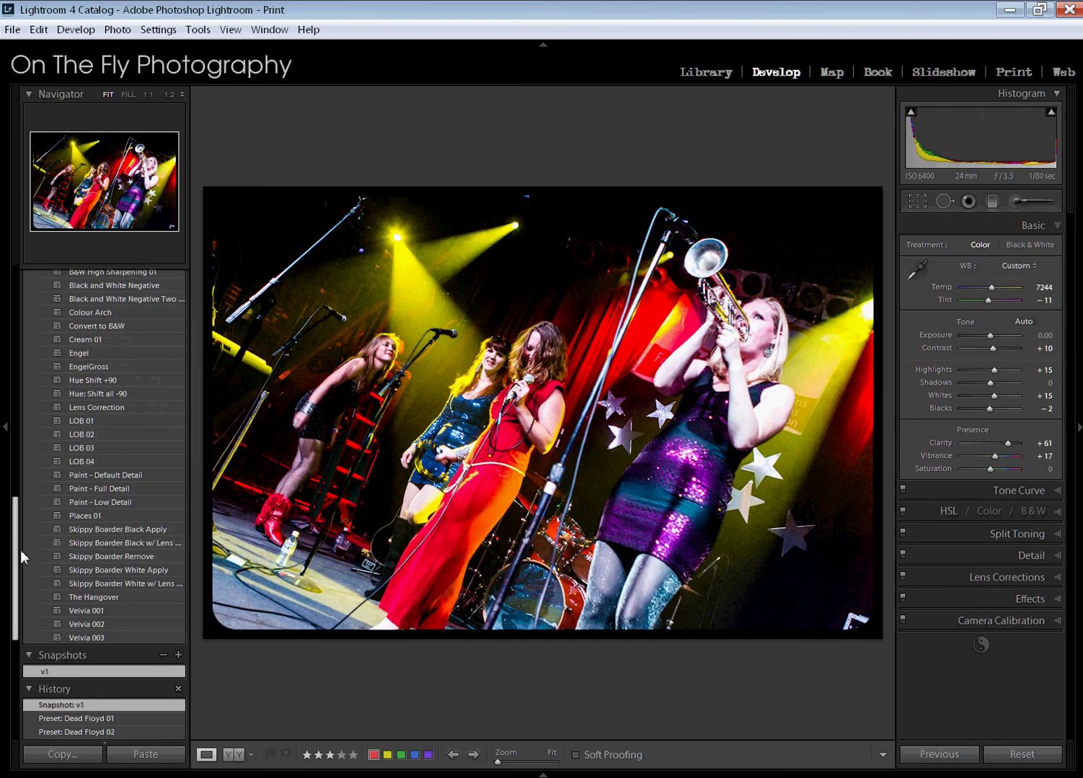
{"action": "left_click_drag", "start_coordinate": [18, 562], "coordinate": [13, 431]}
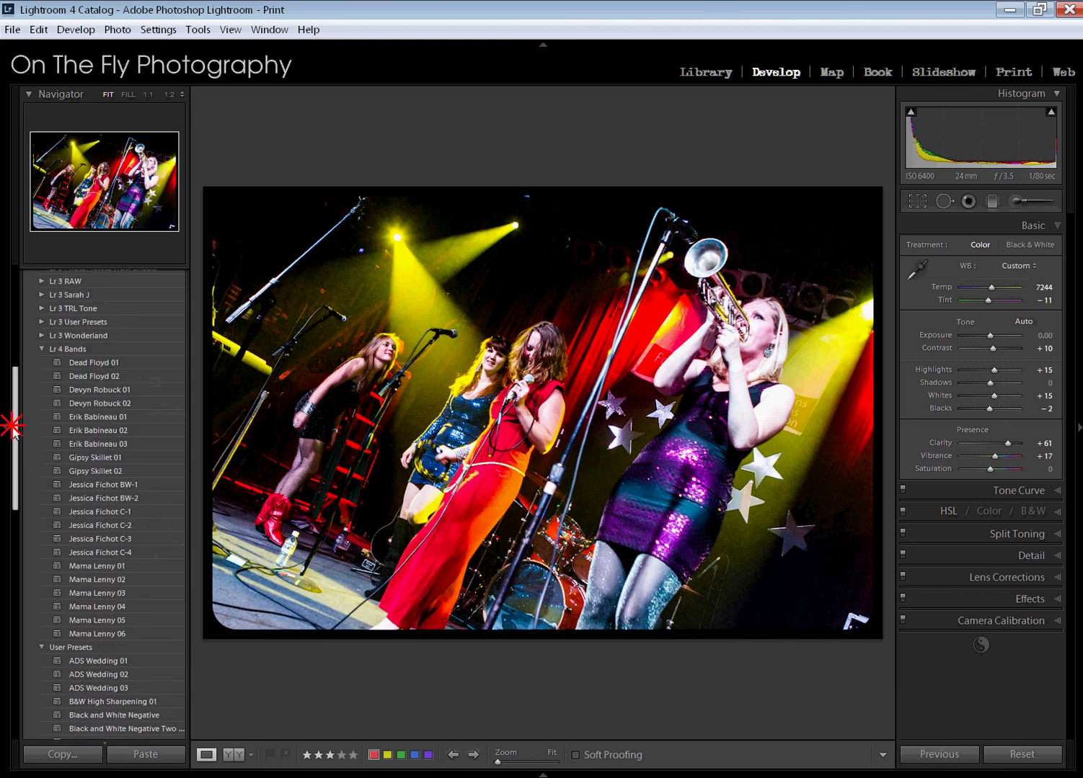
Fold away Lr 4 Bands, apply the LOB 01 preset to the concert photo, then undo it.
{"action": "left_click", "coordinate": [42, 350]}
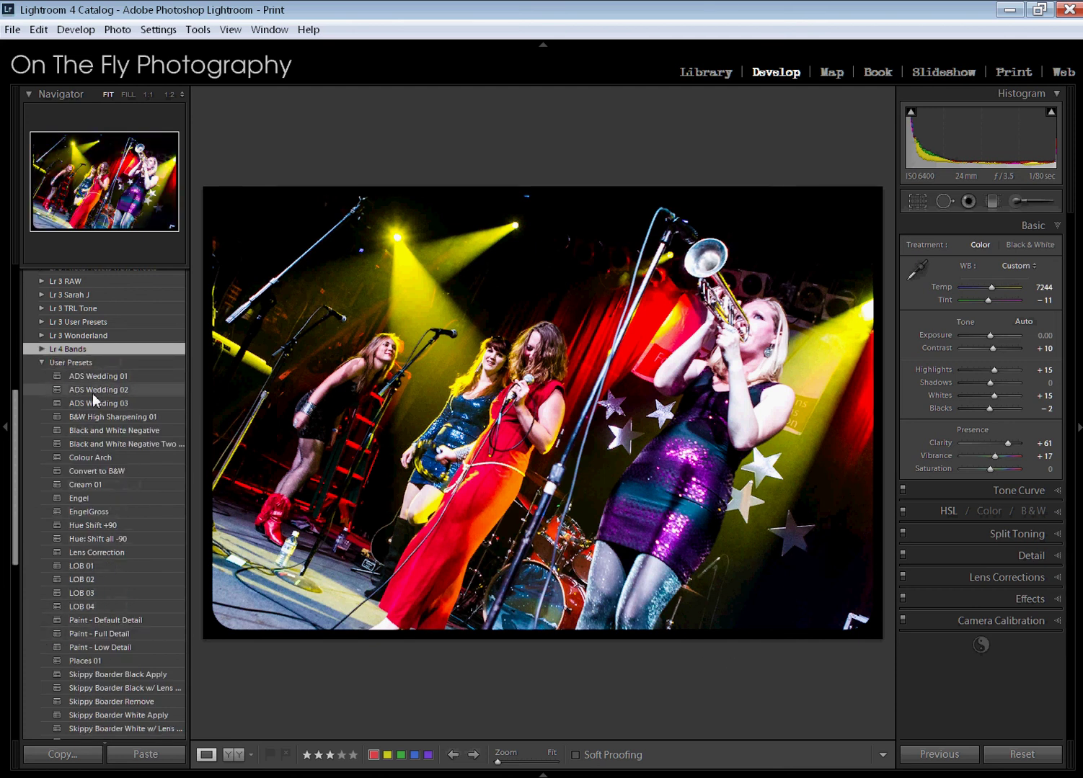
{"action": "left_click", "coordinate": [98, 568]}
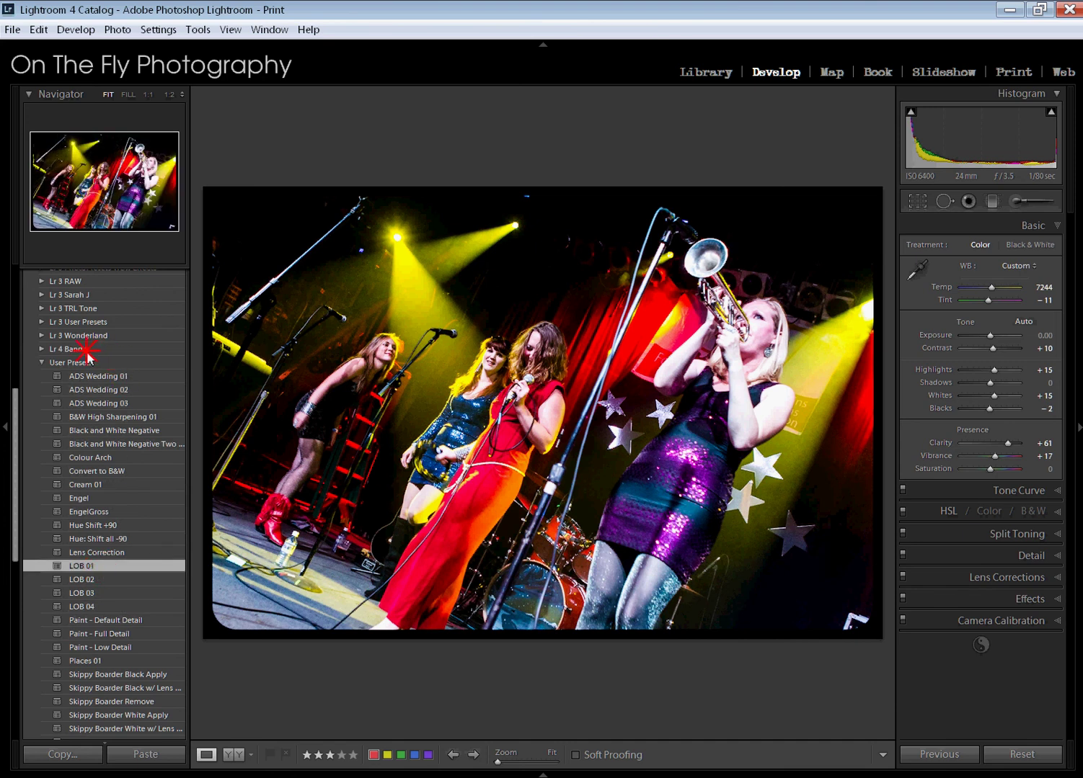
{"action": "left_click", "coordinate": [110, 346]}
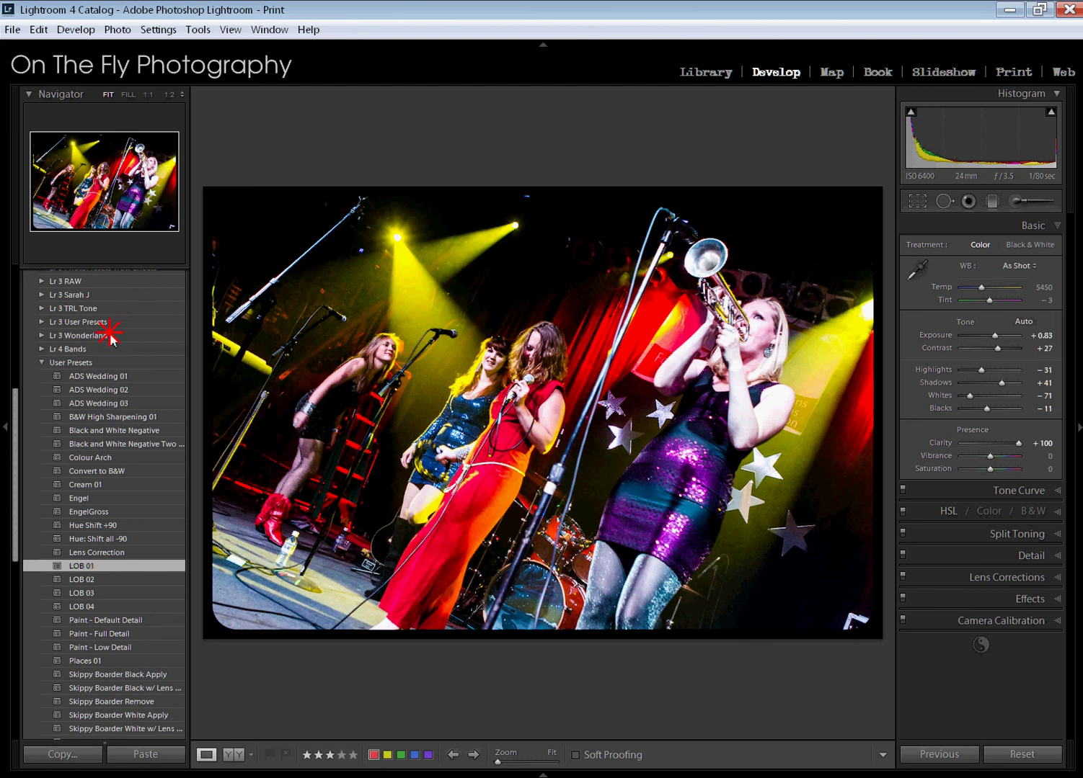
{"action": "left_click", "coordinate": [376, 130]}
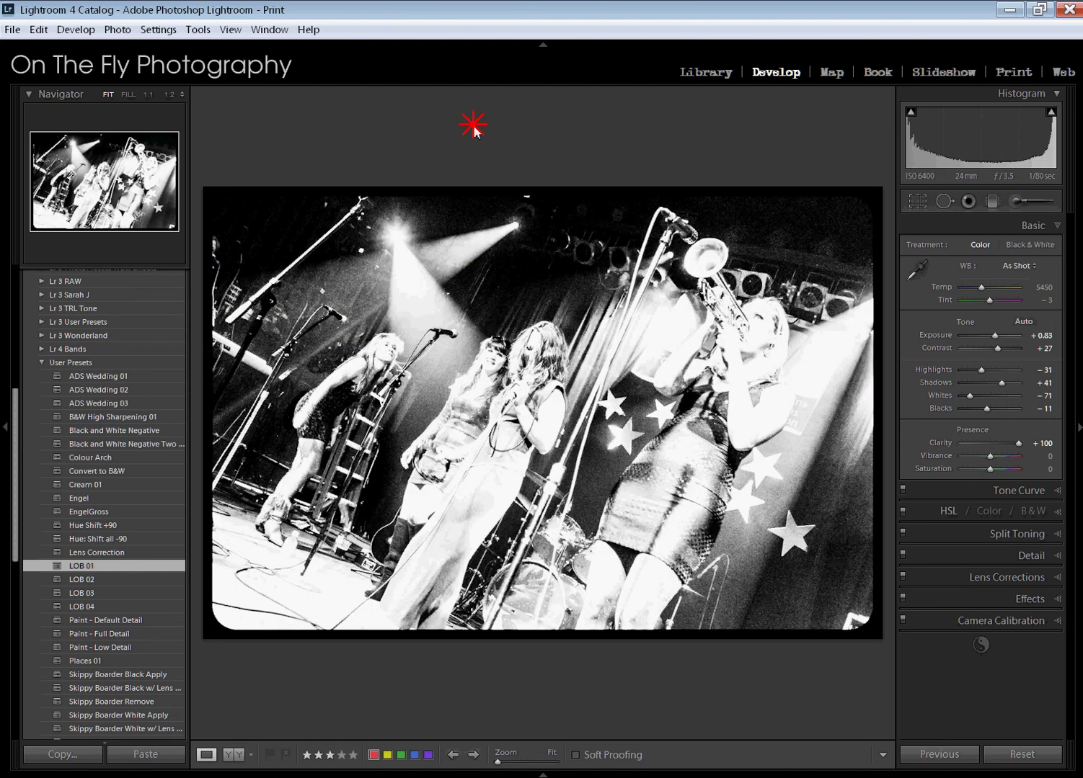
{"action": "key", "text": "ctrl+z"}
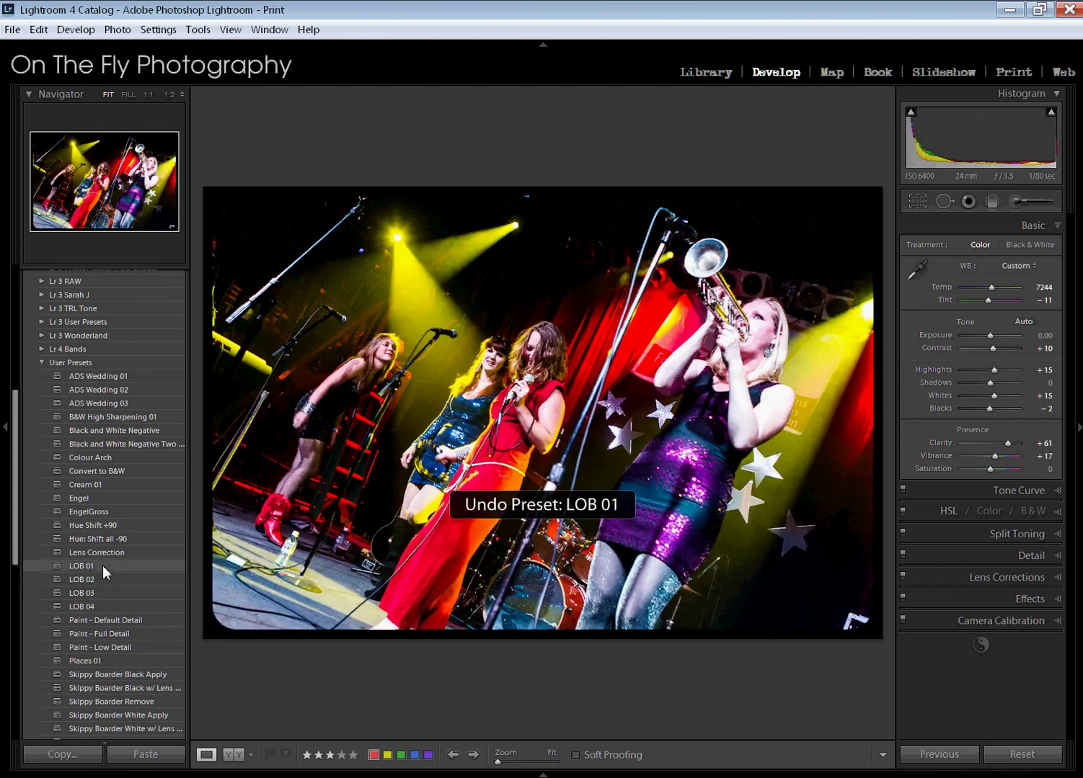
Apply the LOB 01 preset a second time and undo it again.
{"action": "left_click", "coordinate": [107, 566]}
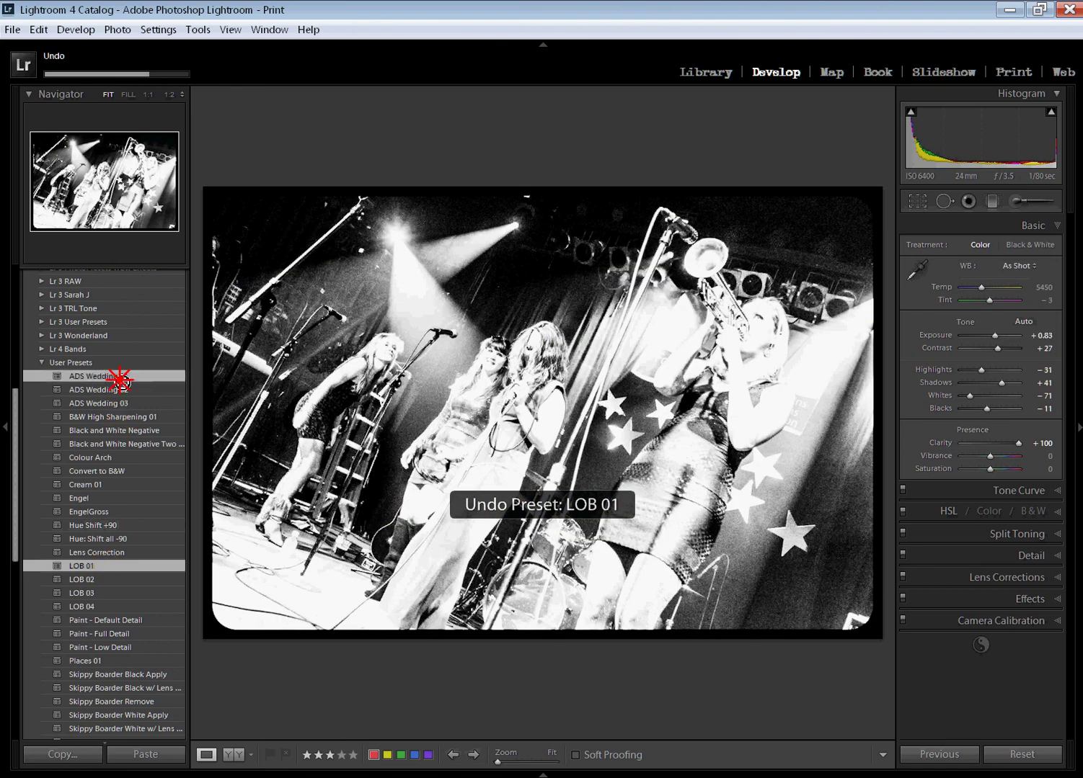
{"action": "left_click", "coordinate": [111, 363]}
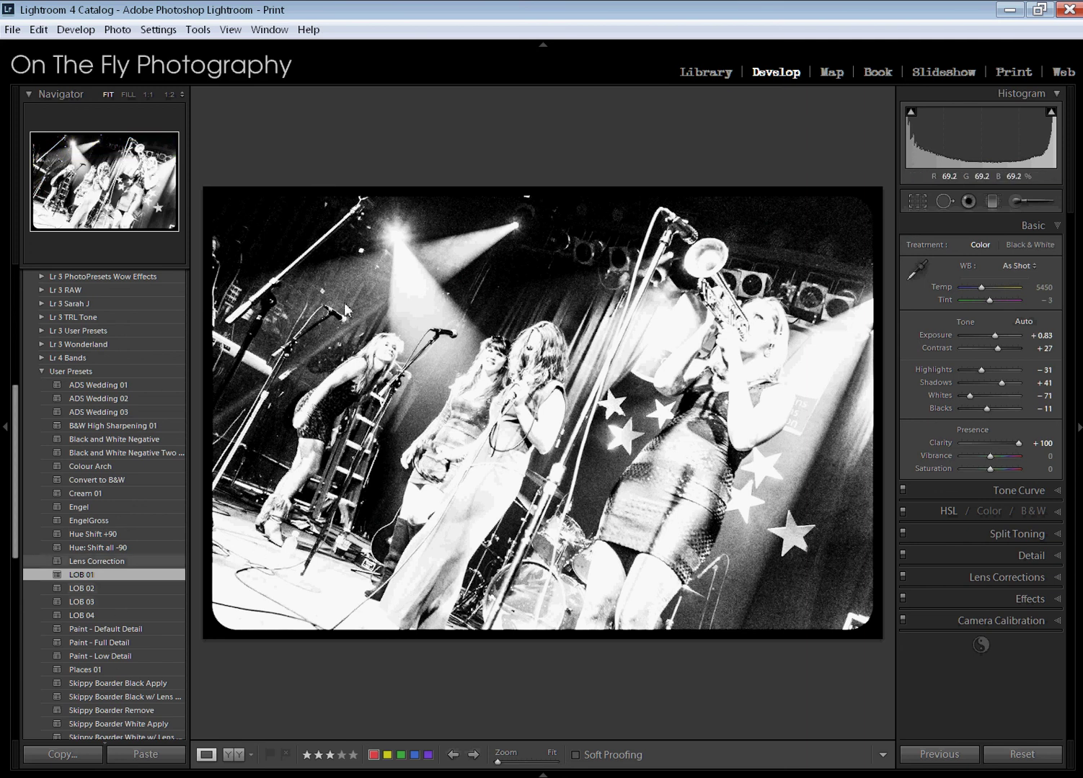
{"action": "key", "text": "ctrl+z"}
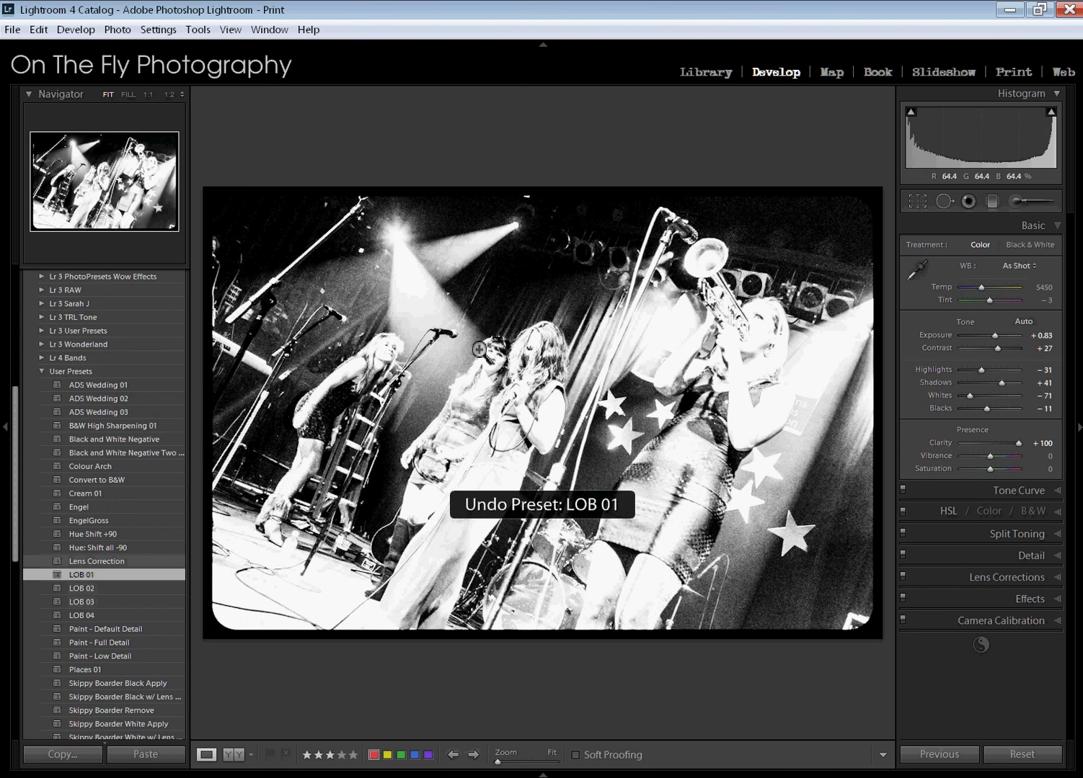